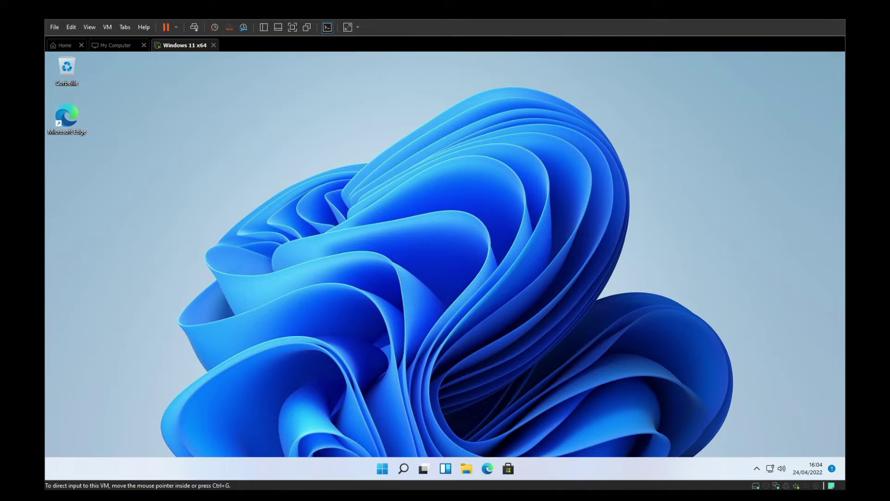
Step: Open Microsoft Edge and examine the download and upload speeds in the Ookla Speedtest result
{"action": "left_click", "coordinate": [487, 469]}
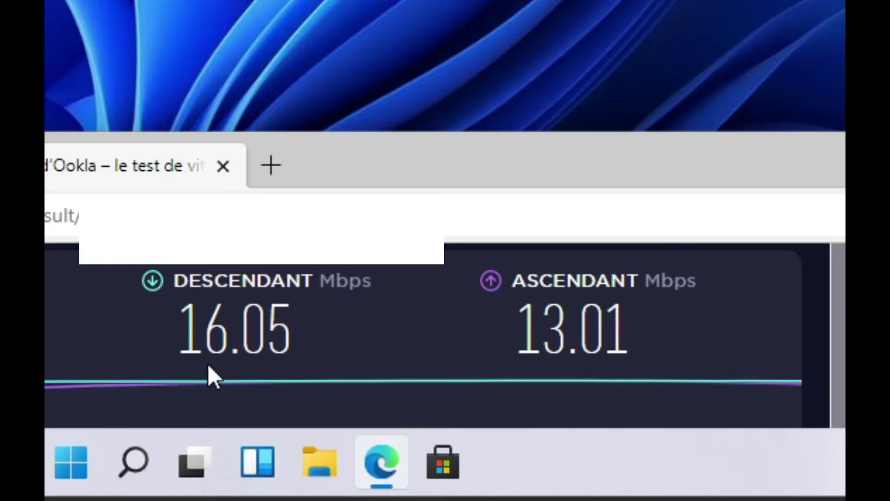
{"action": "left_click_drag", "start_coordinate": [175, 273], "coordinate": [274, 278]}
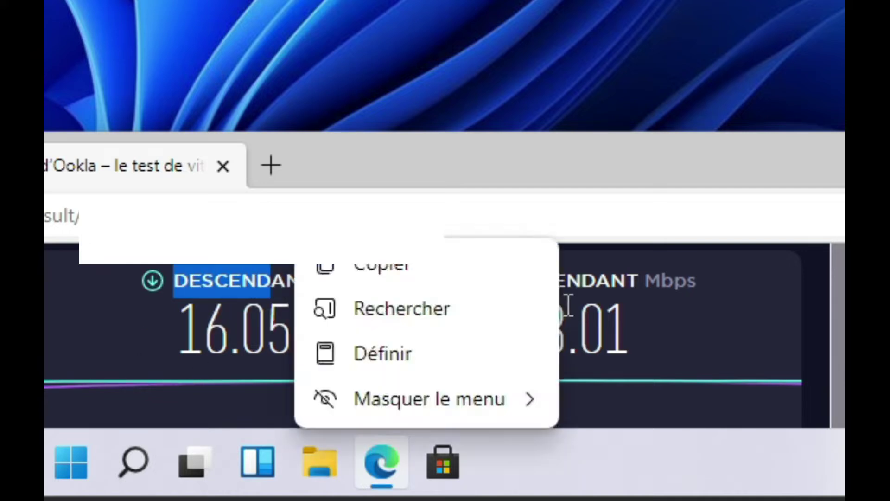
{"action": "left_click", "coordinate": [559, 306]}
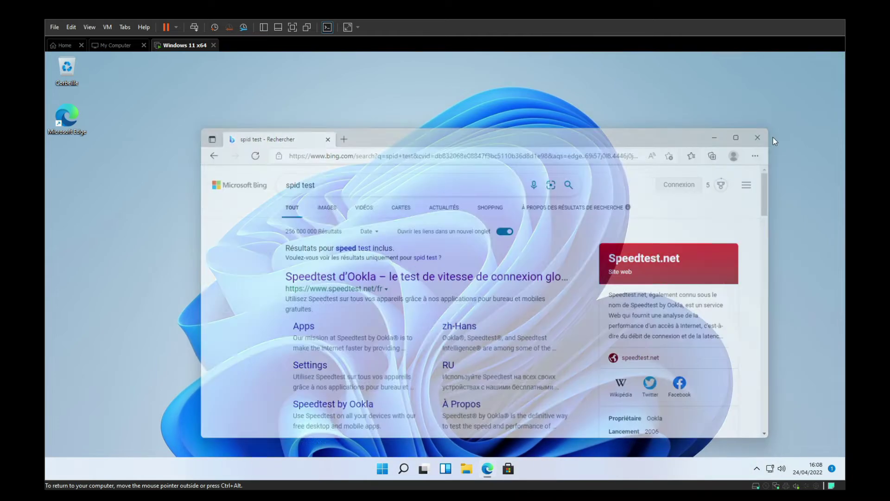
Step: Search Windows for "contr" and open the Control Panel (Panneau de configuration)
{"action": "left_click", "coordinate": [382, 468]}
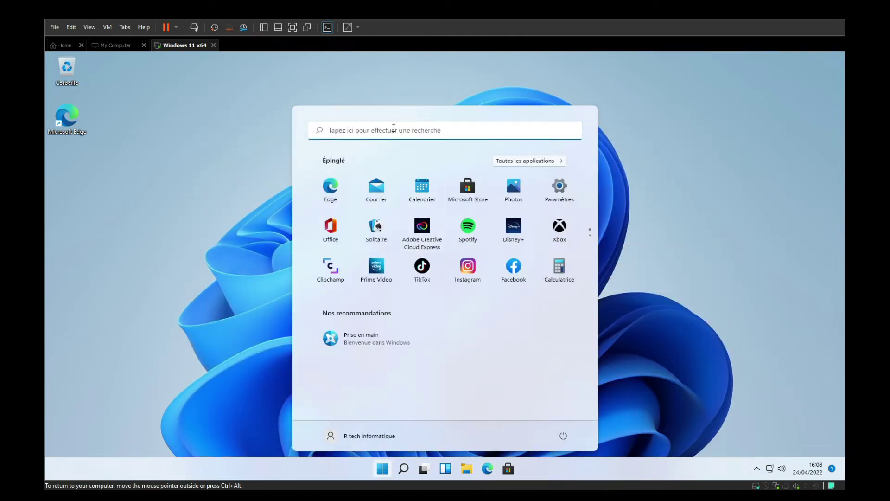
{"action": "left_click", "coordinate": [393, 127]}
{"action": "type", "text": "co"}
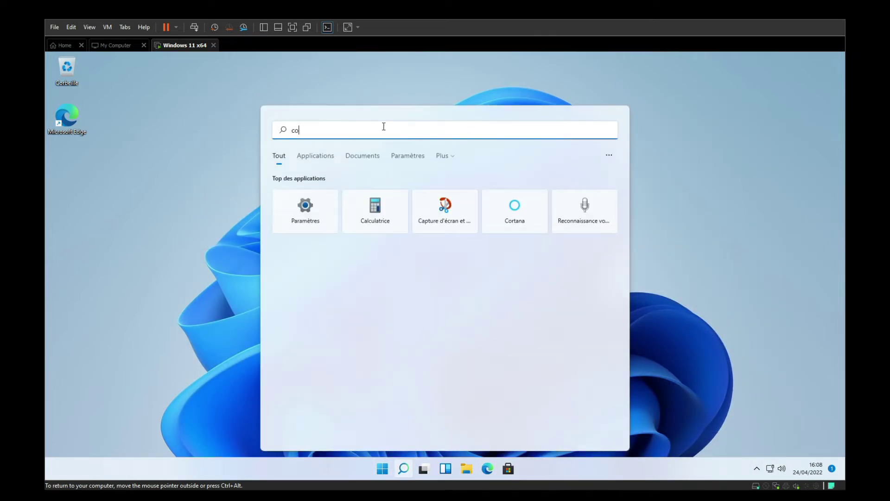
{"action": "type", "text": "ntr"}
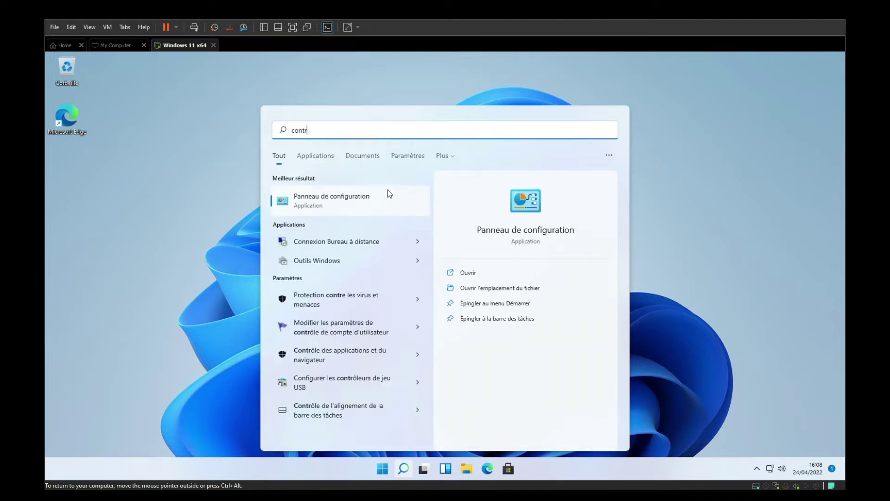
{"action": "left_click", "coordinate": [508, 271]}
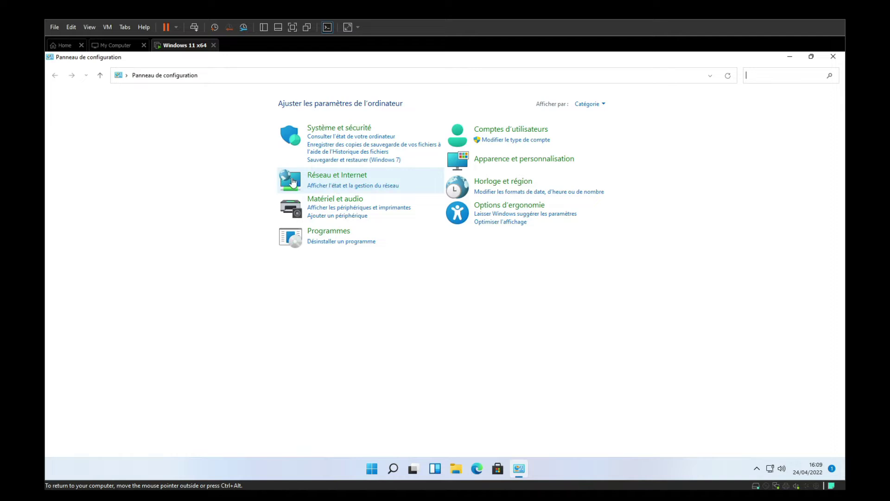
Step: Go through Réseau et Internet and Centre Réseau et partage to the network adapter settings
{"action": "left_click", "coordinate": [292, 181]}
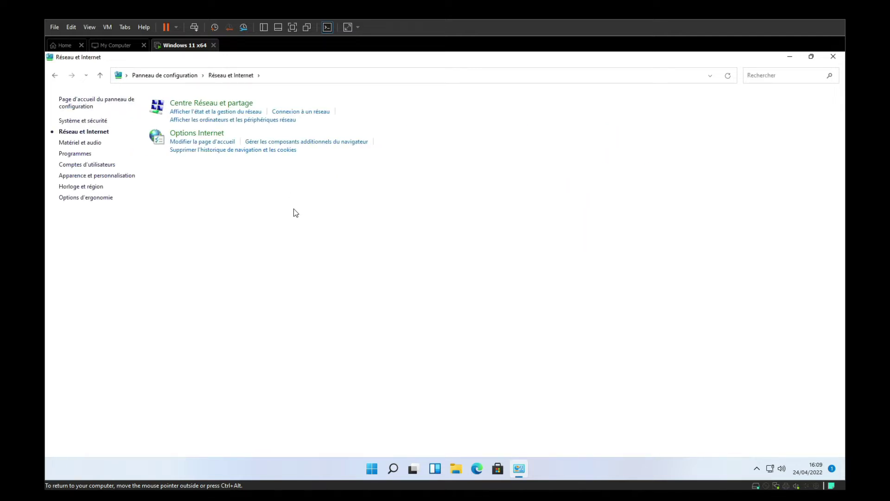
{"action": "left_click", "coordinate": [157, 113]}
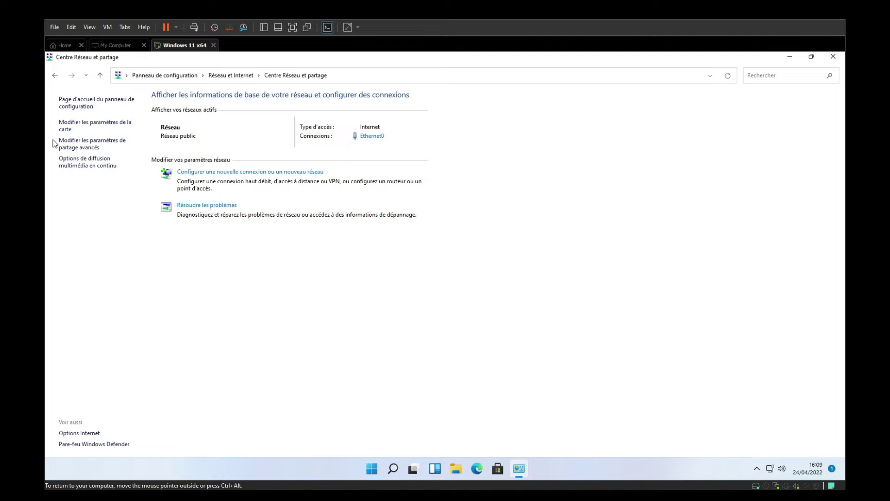
{"action": "left_click", "coordinate": [111, 125]}
{"action": "mouse_move", "coordinate": [512, 311]}
{"action": "left_mouse_down"}
{"action": "mouse_move", "coordinate": [267, 227]}
{"action": "mouse_move", "coordinate": [419, 253]}
{"action": "mouse_move", "coordinate": [510, 309]}
{"action": "left_mouse_up"}
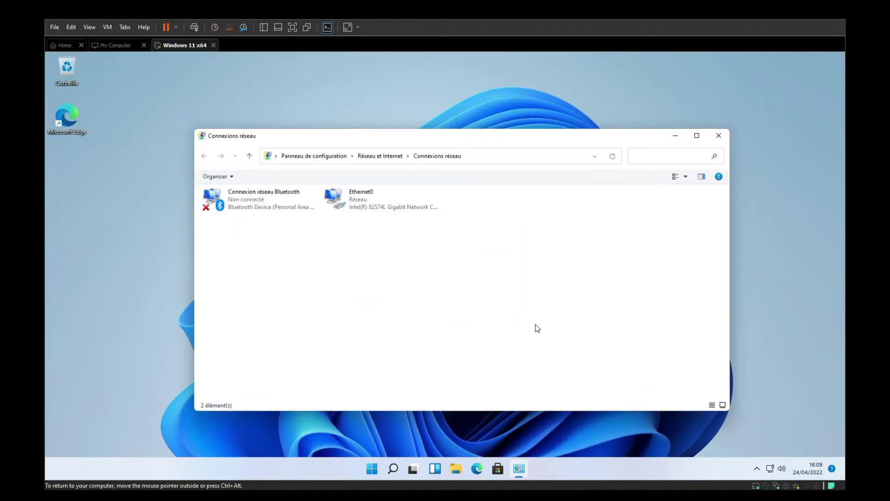
{"action": "left_click", "coordinate": [387, 198]}
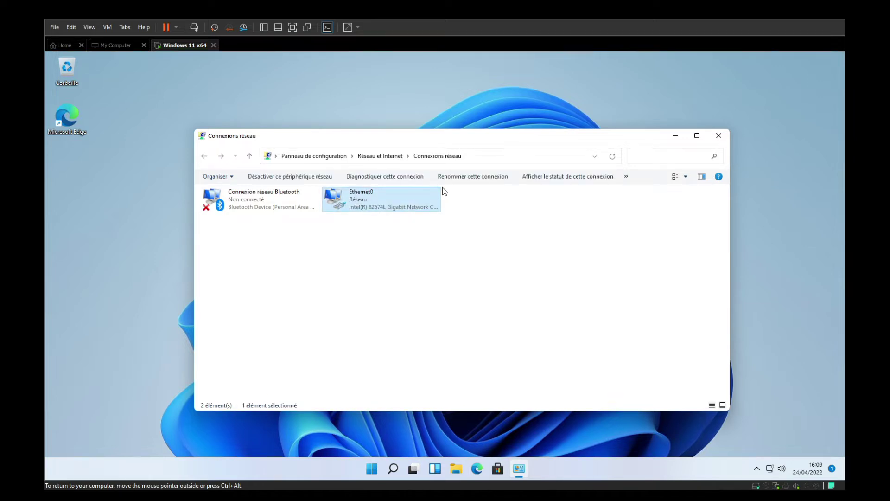
{"action": "left_click_drag", "start_coordinate": [442, 188], "coordinate": [544, 214]}
{"action": "mouse_move", "coordinate": [344, 210]}
{"action": "left_mouse_down"}
{"action": "mouse_move", "coordinate": [481, 198]}
{"action": "mouse_move", "coordinate": [572, 207]}
{"action": "left_mouse_up"}
{"action": "left_click", "coordinate": [479, 377]}
{"action": "left_click_drag", "start_coordinate": [597, 267], "coordinate": [466, 285]}
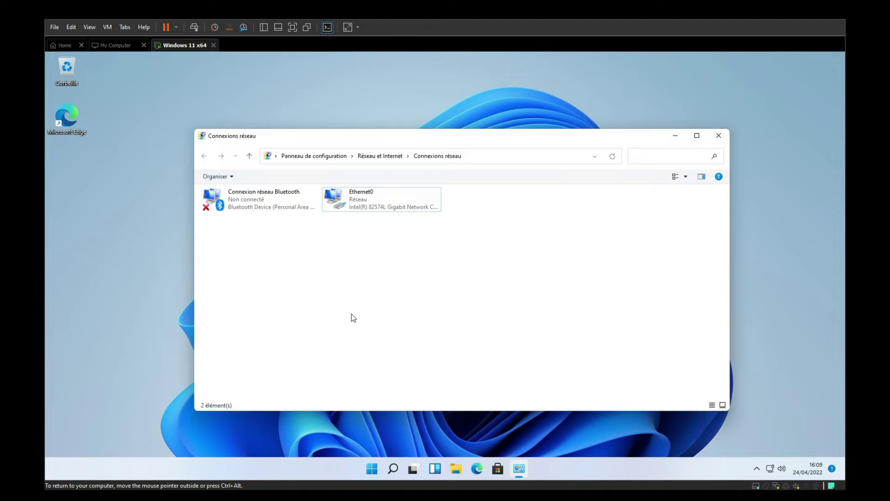
Step: Open the properties of the Ethernet0 connection and start configuring its Intel 82574L network adapter
{"action": "right_click", "coordinate": [331, 200]}
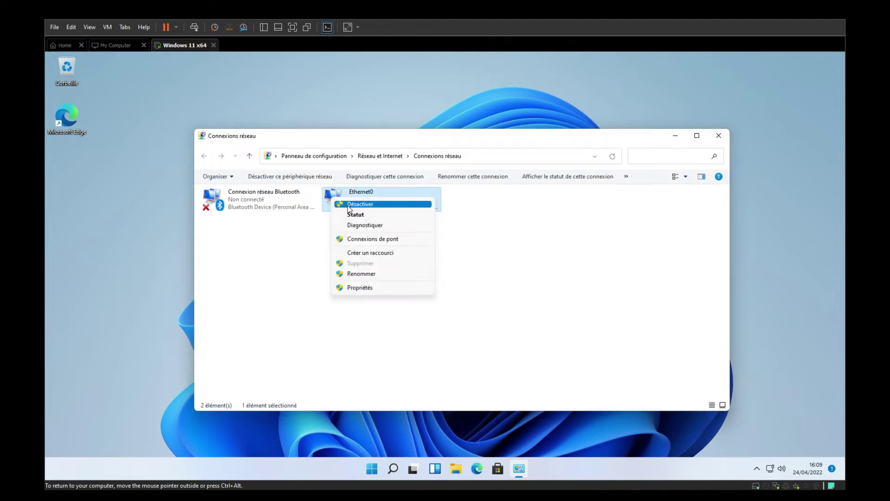
{"action": "left_click", "coordinate": [364, 288]}
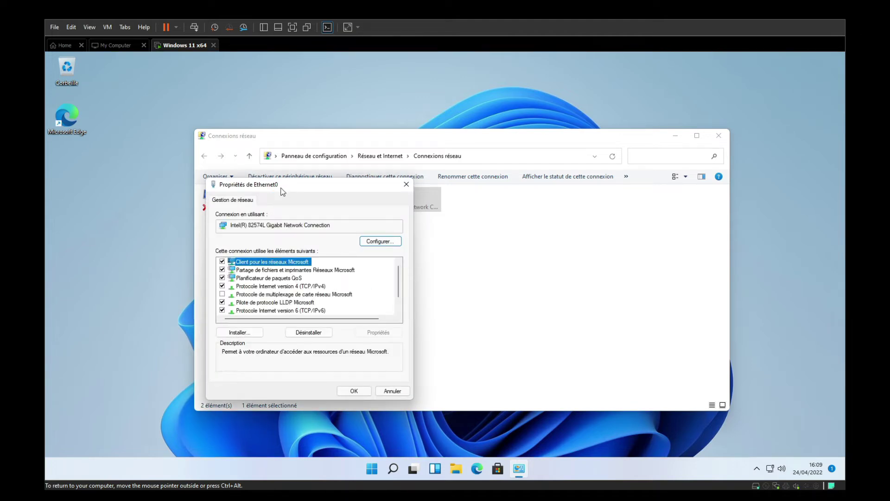
{"action": "left_click_drag", "start_coordinate": [280, 184], "coordinate": [415, 171]}
{"action": "left_click", "coordinate": [515, 229]}
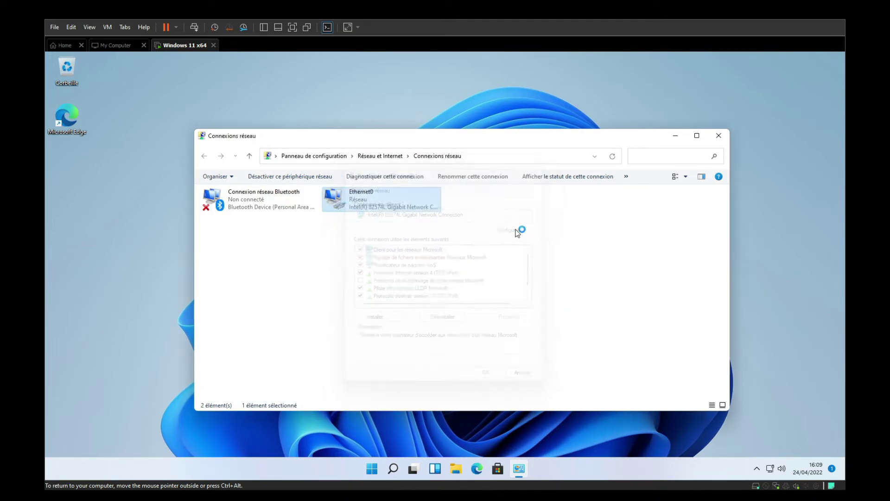
Step: Set the adapter's advanced Speed & Duplex property to 1.0 Gbps Full Duplex
{"action": "left_click", "coordinate": [387, 162]}
{"action": "left_click_drag", "start_coordinate": [421, 226], "coordinate": [420, 260]}
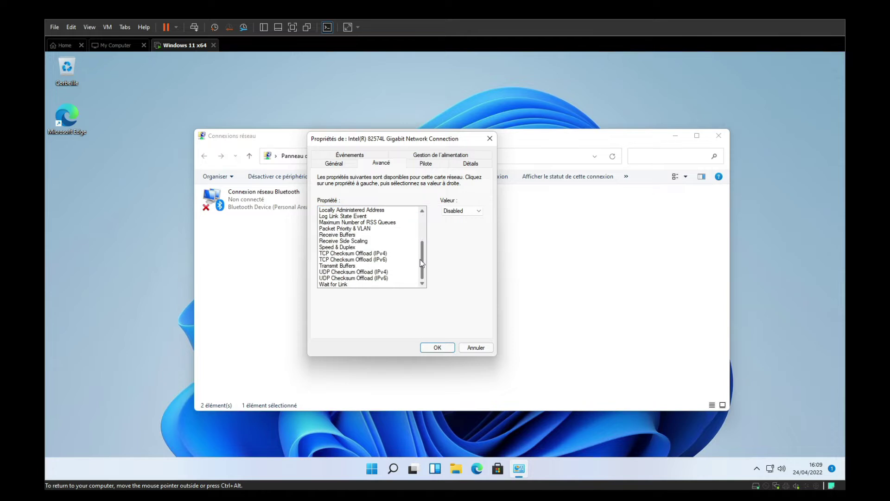
{"action": "left_click", "coordinate": [344, 249]}
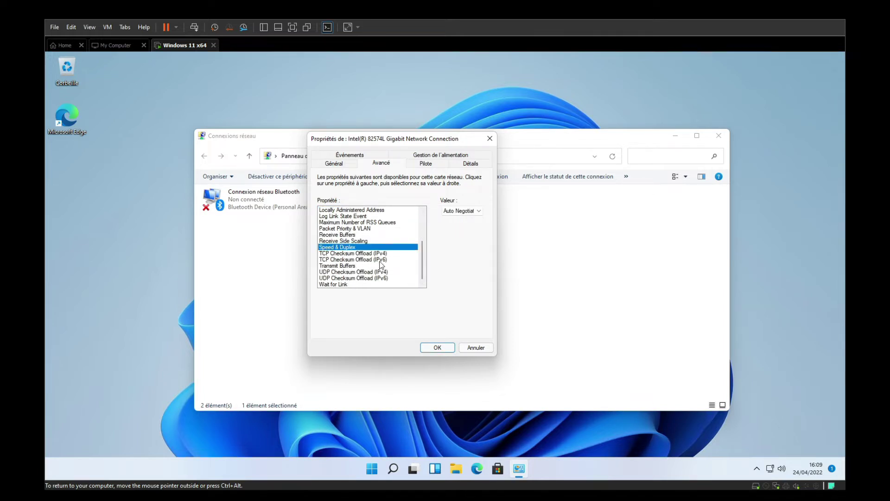
{"action": "left_click", "coordinate": [463, 211]}
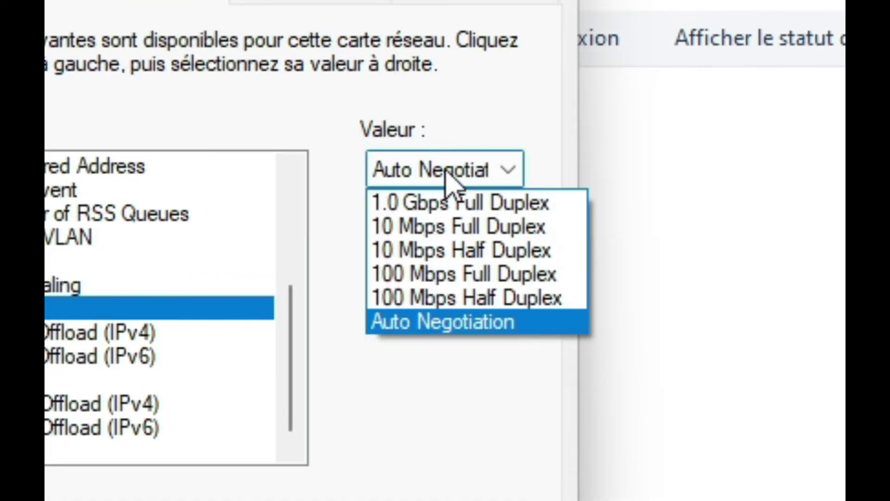
{"action": "left_click", "coordinate": [449, 180]}
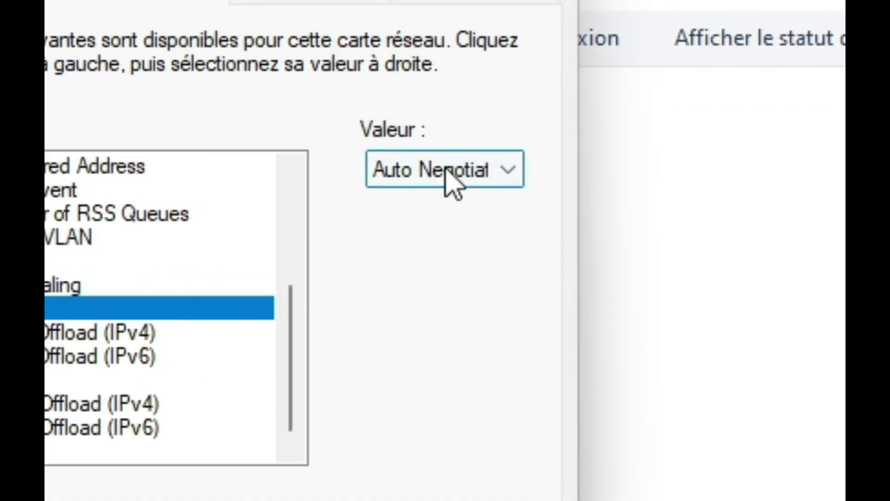
{"action": "left_click", "coordinate": [452, 184]}
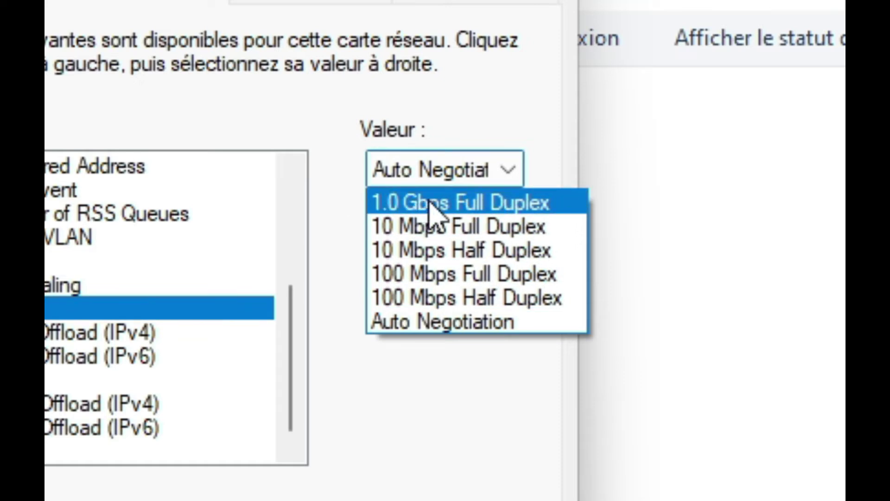
{"action": "left_click", "coordinate": [513, 211]}
Step: Review the other Speed & Duplex values, keep 1.0 Gbps Full Duplex, apply the adapter settings and close the network connections window
{"action": "left_click", "coordinate": [489, 169]}
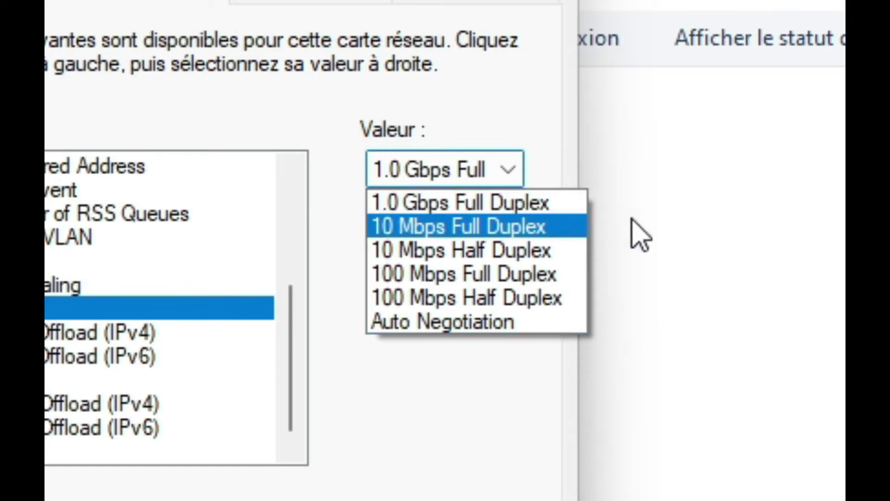
{"action": "left_click", "coordinate": [559, 209]}
{"action": "left_click", "coordinate": [452, 178]}
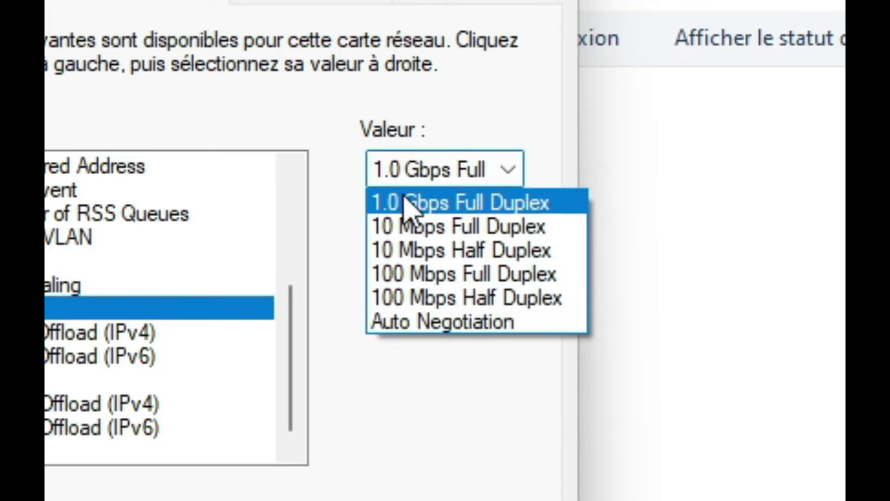
{"action": "left_click", "coordinate": [550, 204]}
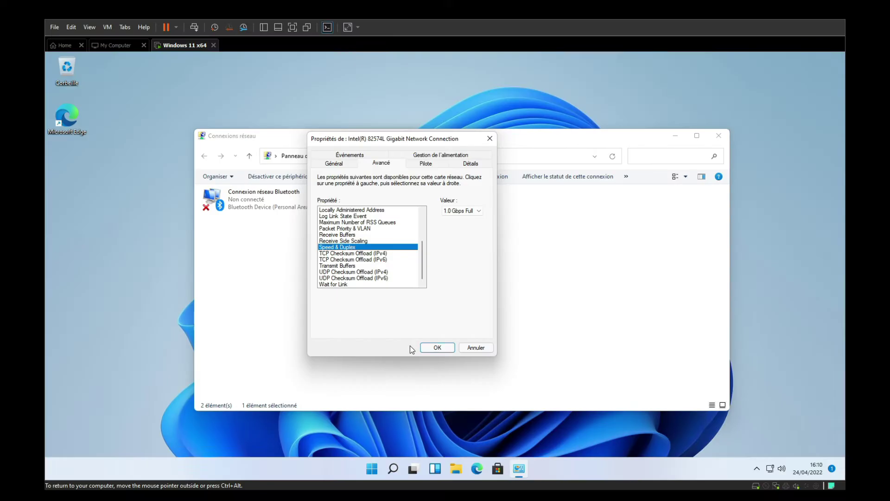
{"action": "left_click", "coordinate": [437, 348]}
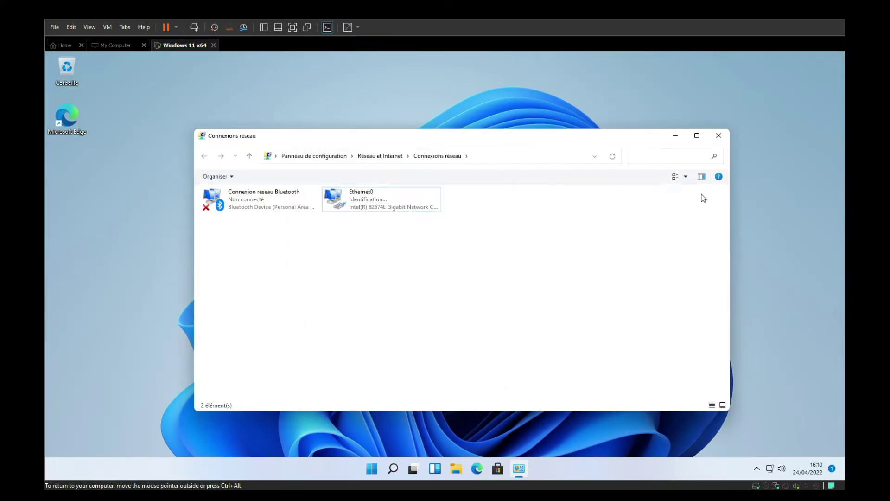
{"action": "left_click", "coordinate": [709, 137]}
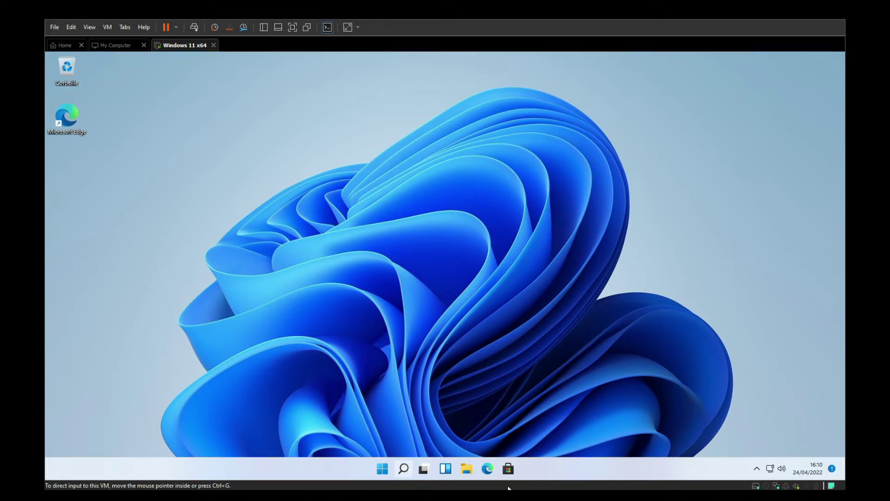
Step: Search the web for "dns jumper" in Microsoft Edge and open the 01net download page, continuing without accepting cookies
{"action": "left_click", "coordinate": [491, 467]}
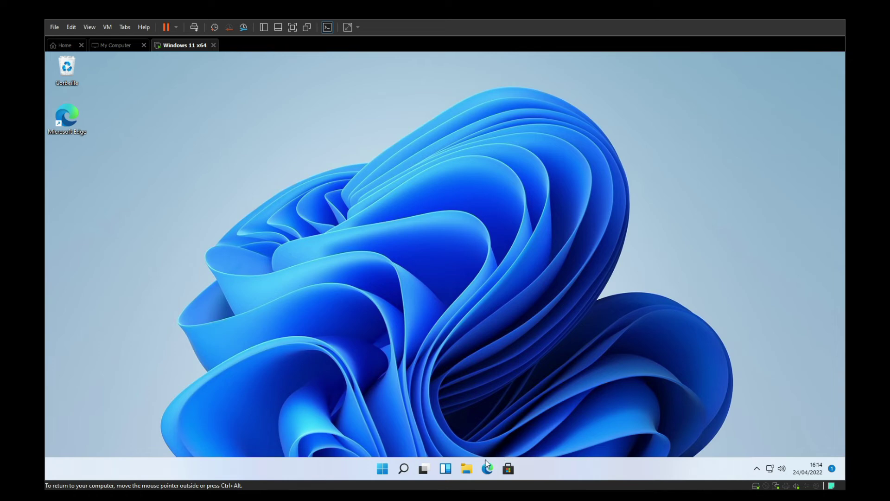
{"action": "left_click", "coordinate": [487, 469]}
{"action": "type", "text": "dns"}
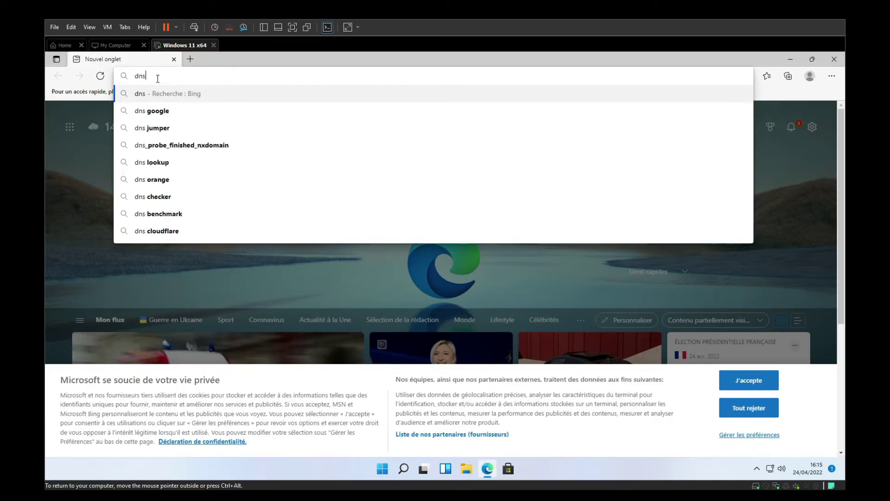
{"action": "left_click", "coordinate": [179, 128]}
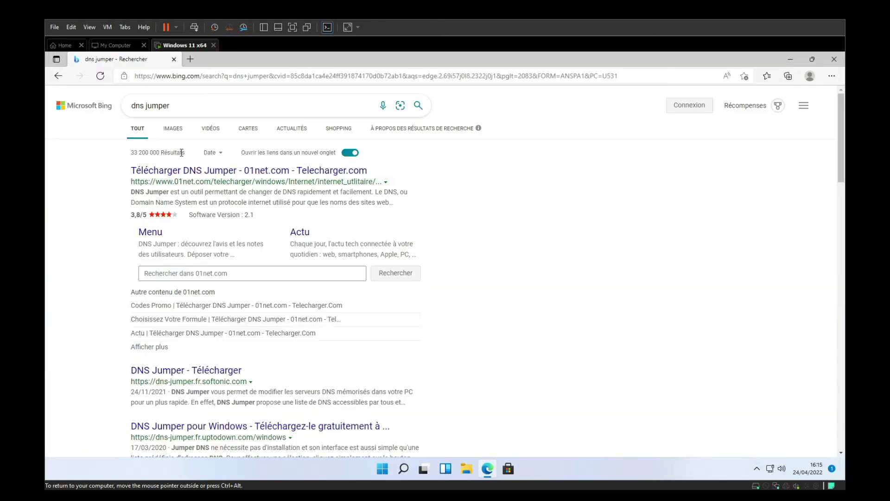
{"action": "left_click", "coordinate": [187, 175]}
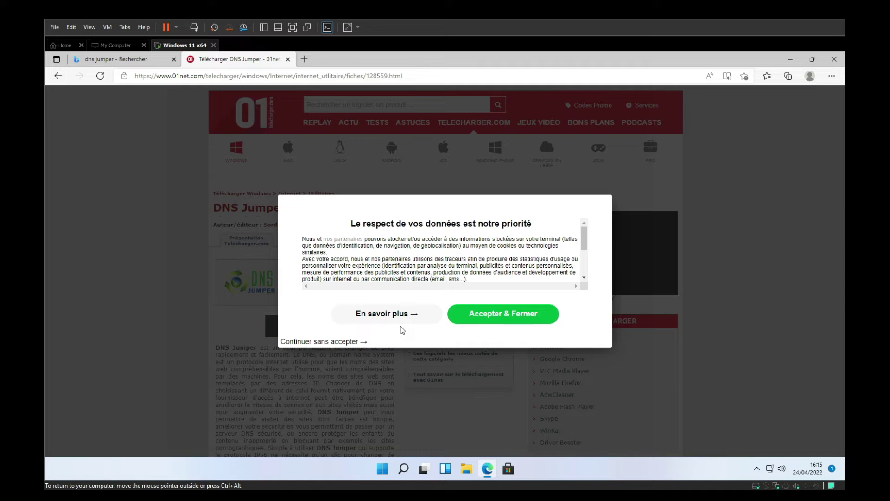
{"action": "left_click", "coordinate": [325, 341]}
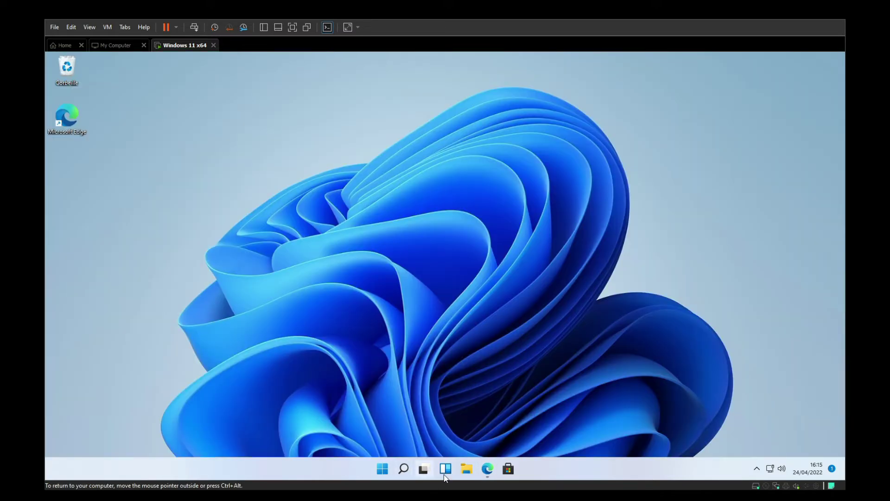
Step: Extract the DnsJumper.2.1 archive in Téléchargements and run the DnsJumper application, allowing it to make changes to the computer
{"action": "left_click", "coordinate": [469, 470]}
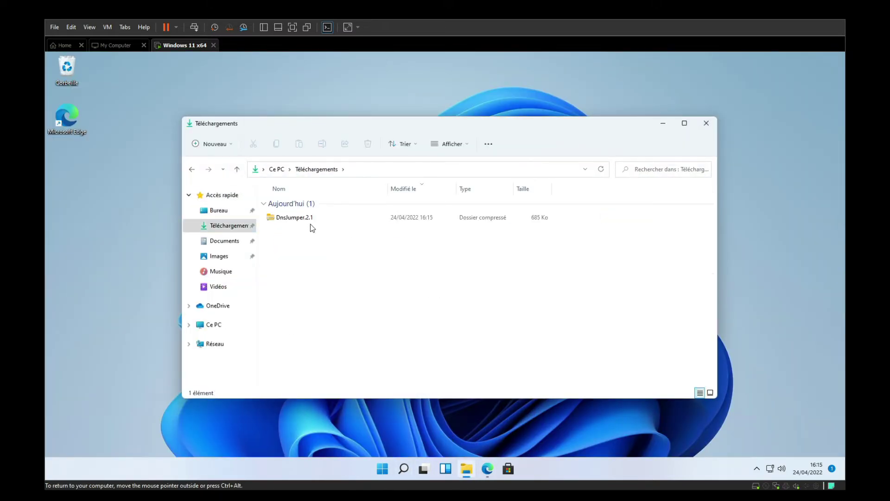
{"action": "left_click", "coordinate": [313, 224]}
{"action": "right_click", "coordinate": [321, 221]}
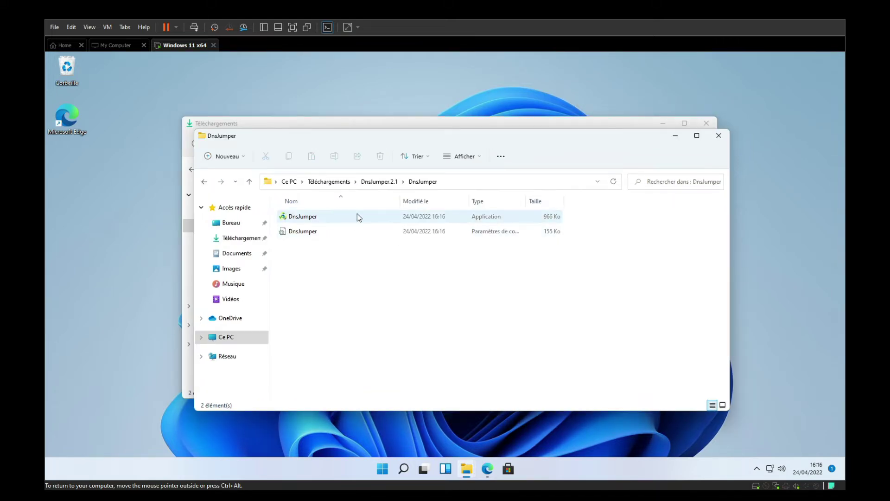
{"action": "double_click", "coordinate": [377, 216]}
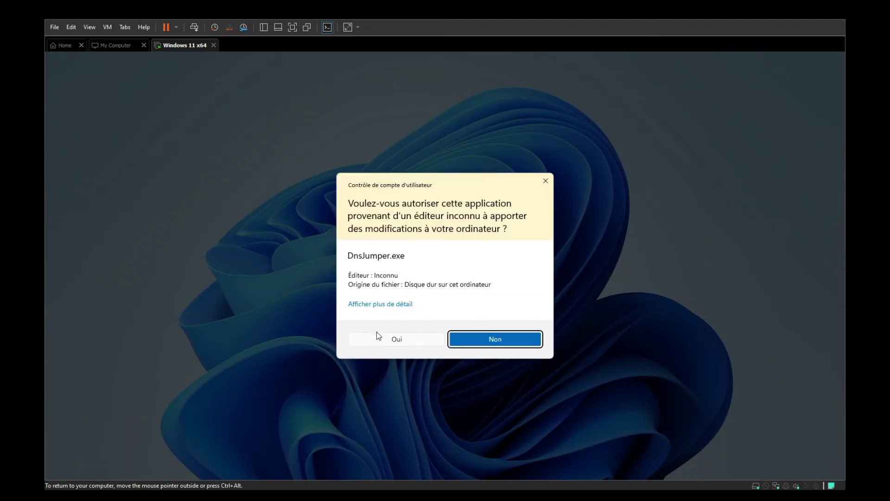
{"action": "left_click", "coordinate": [376, 335]}
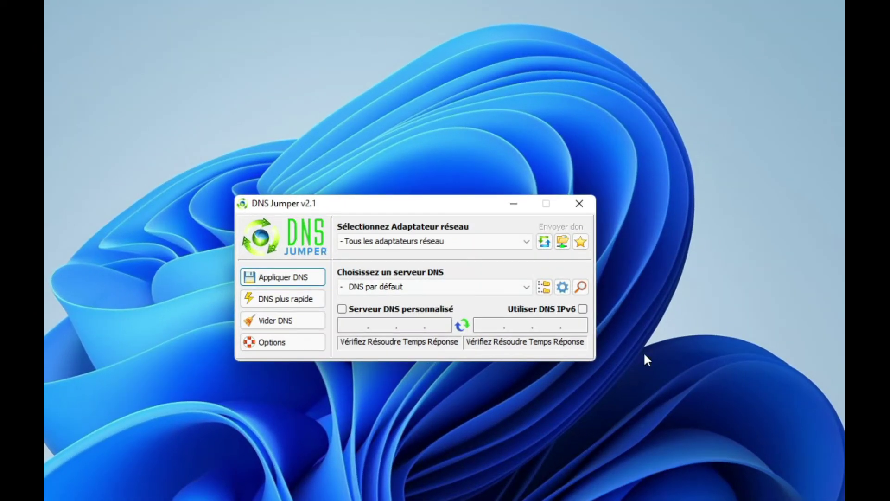
Step: Run the fastest-DNS test on all listed servers and apply the US - Advantage servers 156.154.71.1 and 156.154.70.1 to all network adapters
{"action": "left_click", "coordinate": [280, 304]}
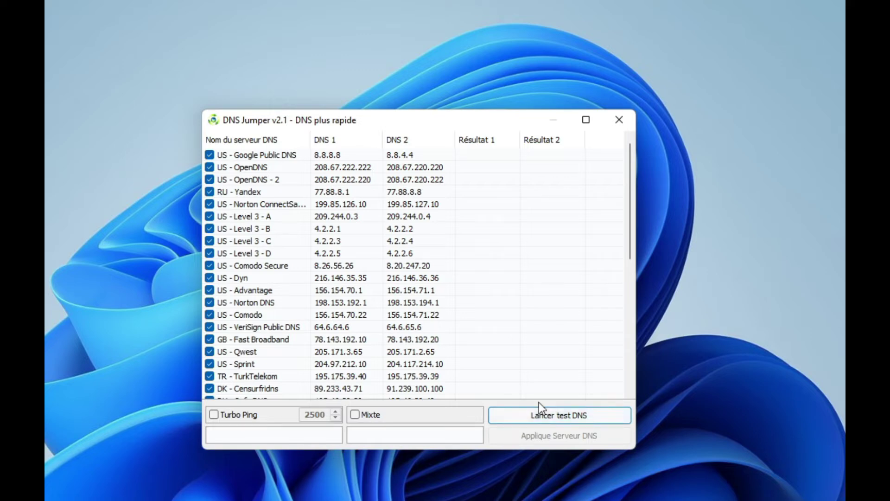
{"action": "left_click", "coordinate": [551, 420]}
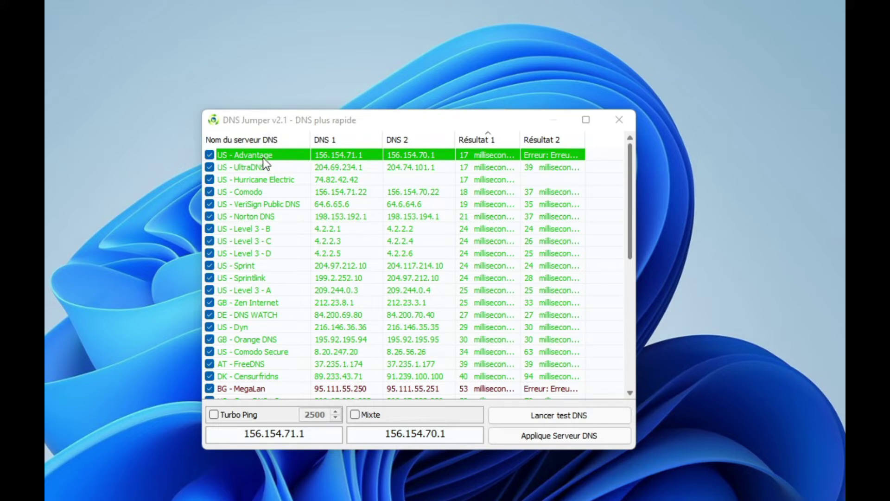
{"action": "left_click", "coordinate": [554, 438]}
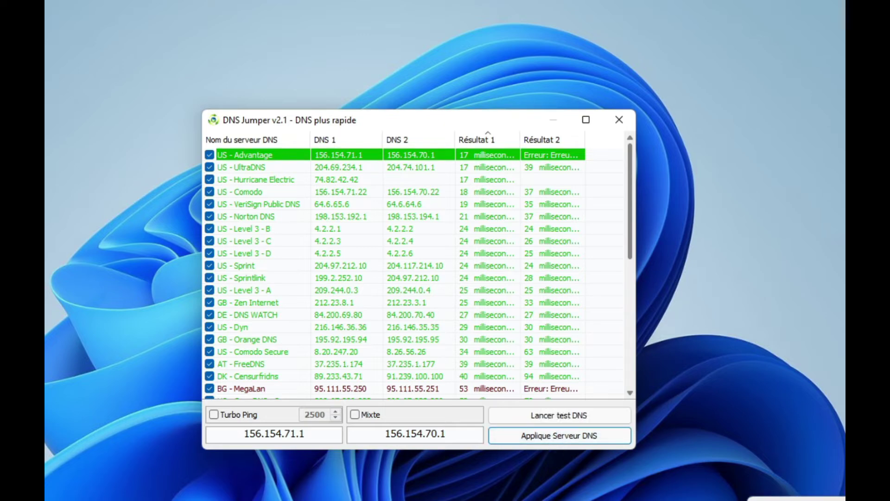
{"action": "left_click", "coordinate": [615, 173]}
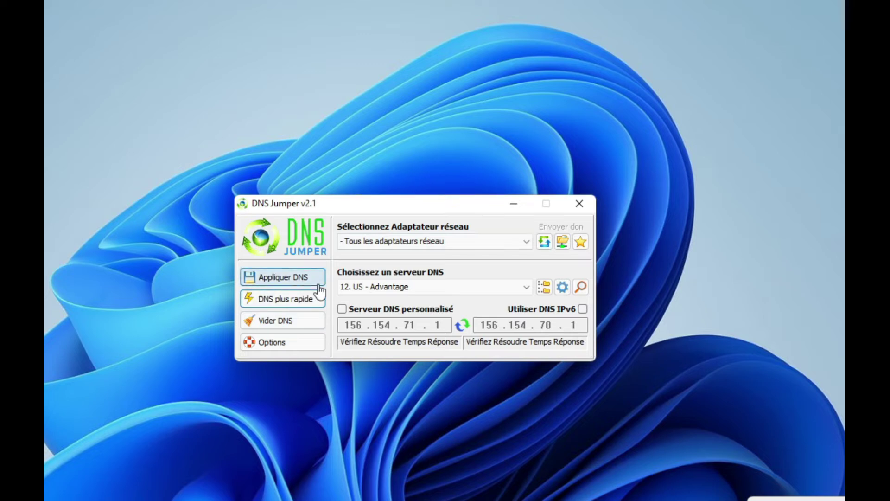
{"action": "left_click", "coordinate": [280, 277]}
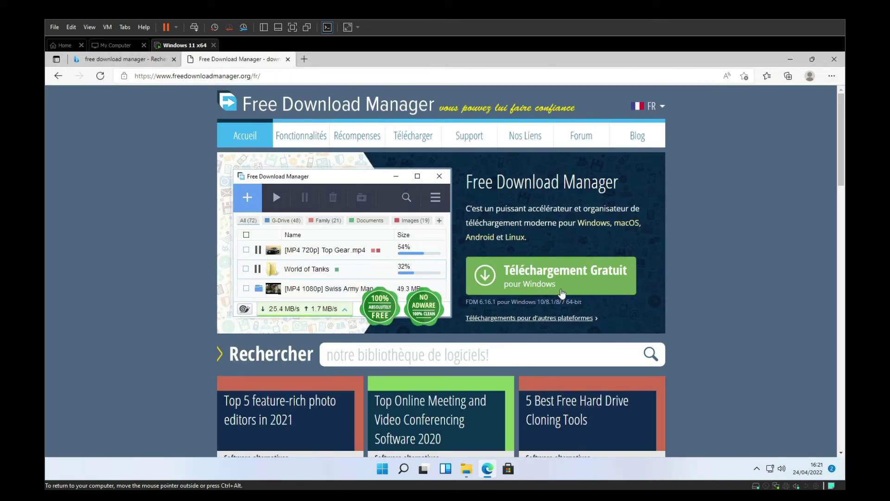
Step: Download the free Windows version of Free Download Manager, run fdm_x64_setup.exe and minimize the browser
{"action": "left_click", "coordinate": [558, 279]}
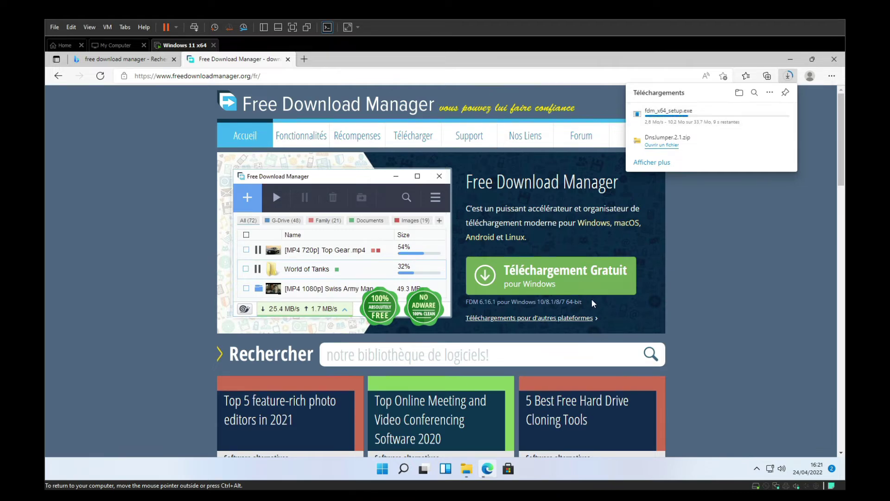
{"action": "scroll", "coordinate": [591, 294], "scroll_direction": "down", "scroll_amount": 1}
{"action": "scroll", "coordinate": [572, 319], "scroll_direction": "up", "scroll_amount": 1}
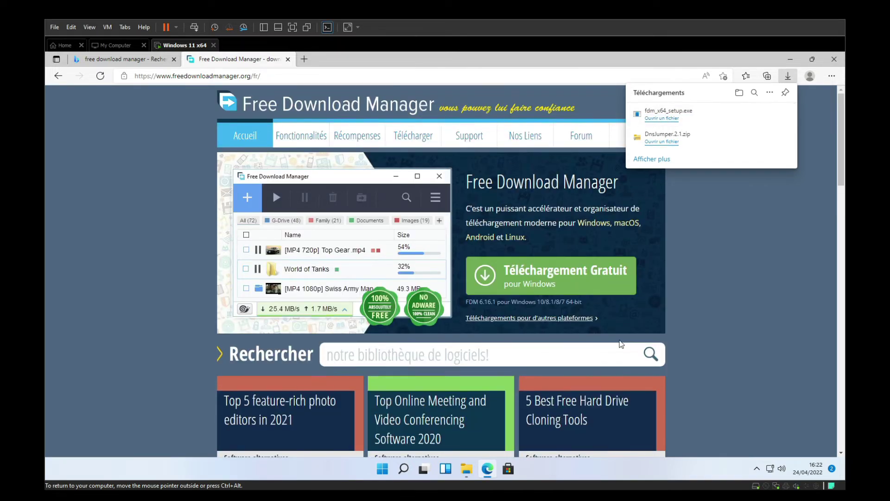
{"action": "left_click", "coordinate": [659, 118]}
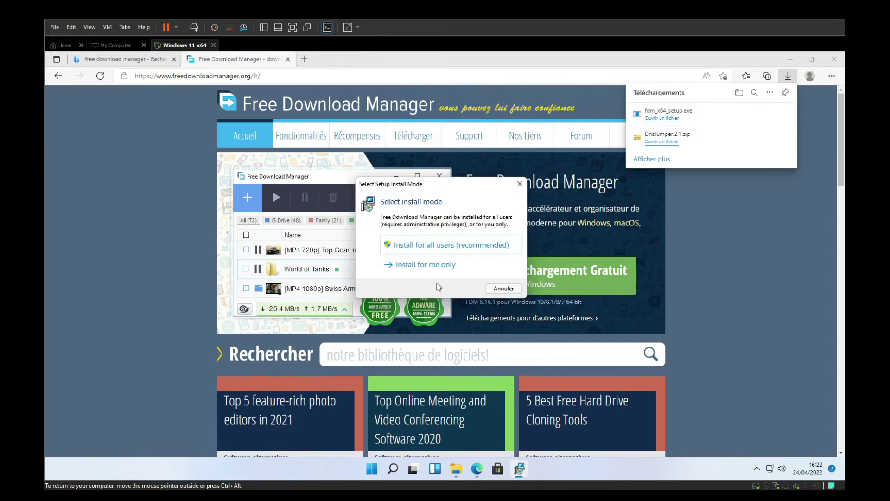
{"action": "left_click", "coordinate": [790, 58]}
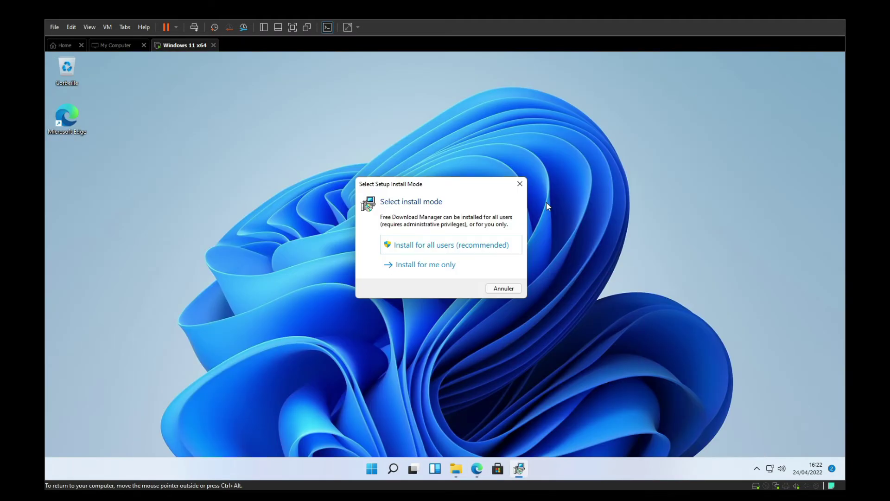
Step: Install Free Download Manager for all users in the default Program Files folder with desktop and Quick Launch shortcuts
{"action": "left_click", "coordinate": [453, 246]}
{"action": "left_click", "coordinate": [411, 336]}
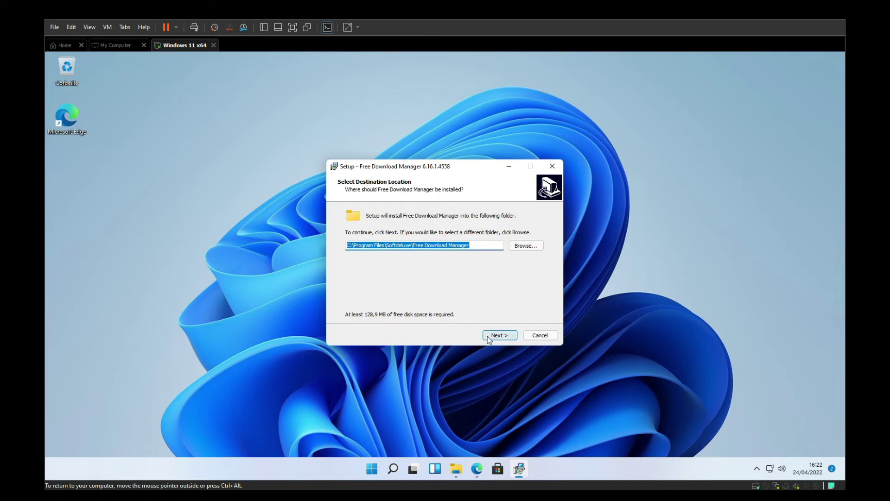
{"action": "left_click", "coordinate": [487, 336]}
{"action": "left_click", "coordinate": [493, 335]}
{"action": "left_click", "coordinate": [492, 335]}
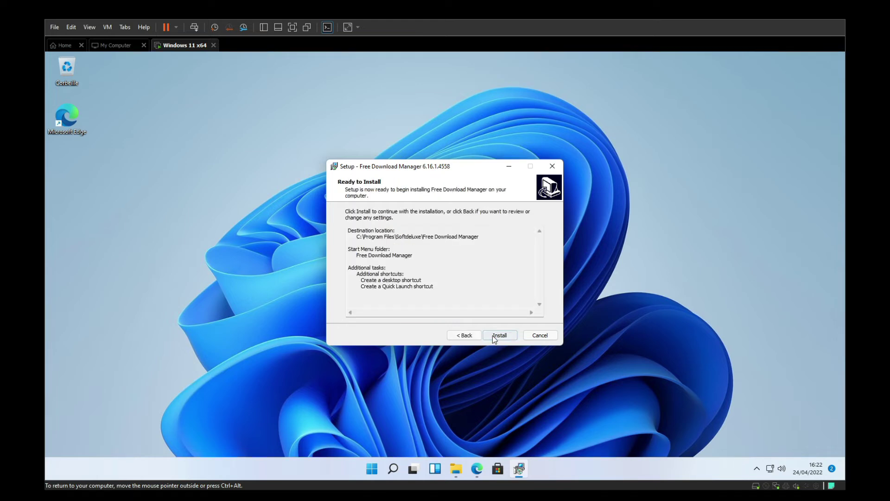
{"action": "left_click", "coordinate": [492, 334]}
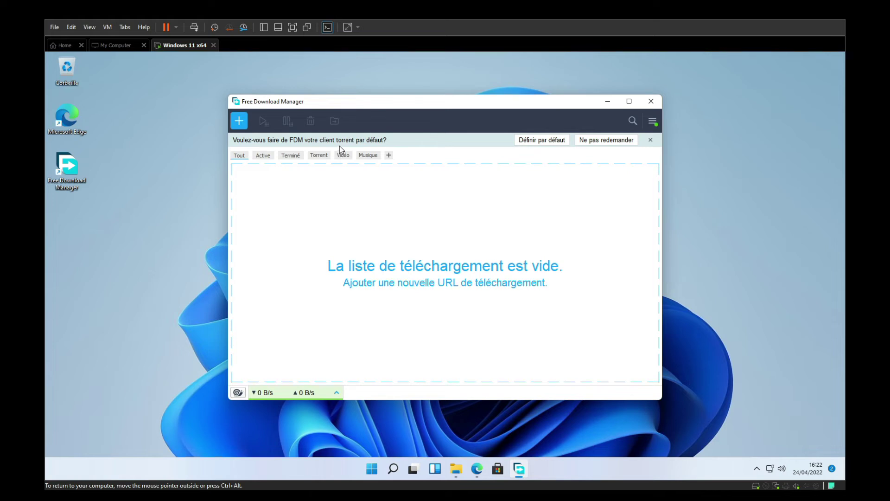
Step: Make Free Download Manager the default torrent client, reposition its window slightly and check the transfer speed options
{"action": "left_click", "coordinate": [538, 140]}
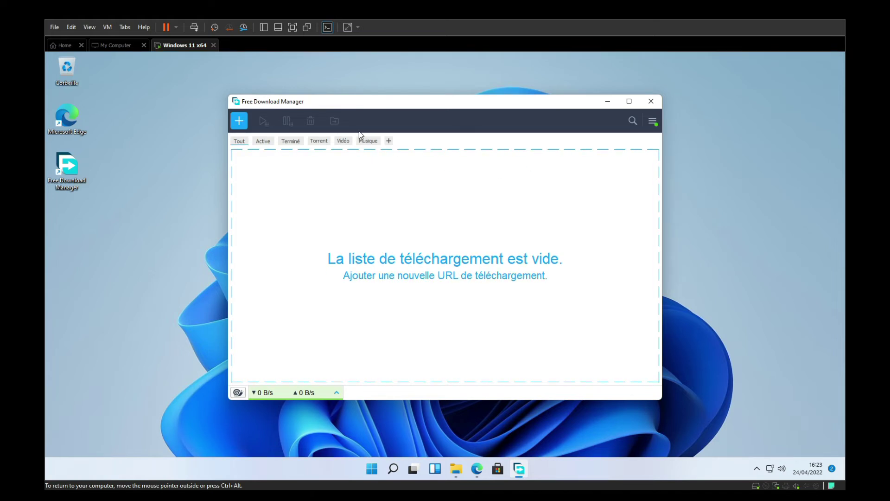
{"action": "left_click_drag", "start_coordinate": [320, 104], "coordinate": [325, 110]}
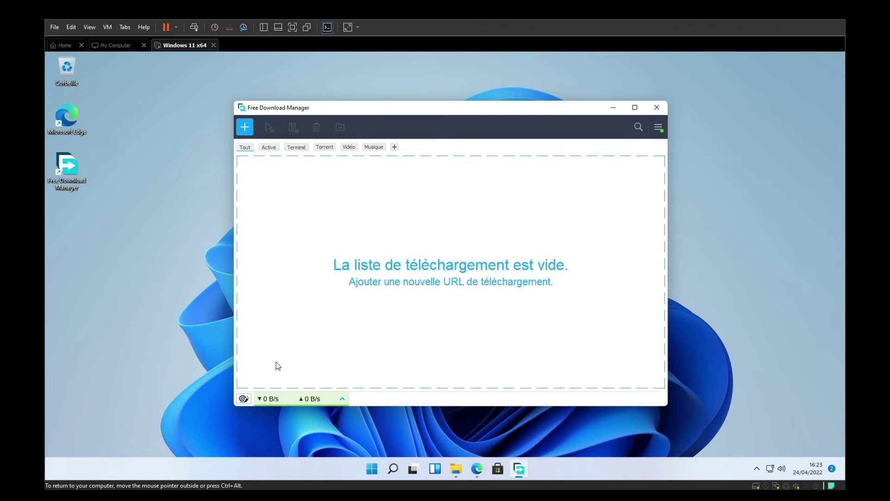
{"action": "left_click", "coordinate": [338, 399]}
{"action": "left_click", "coordinate": [340, 399]}
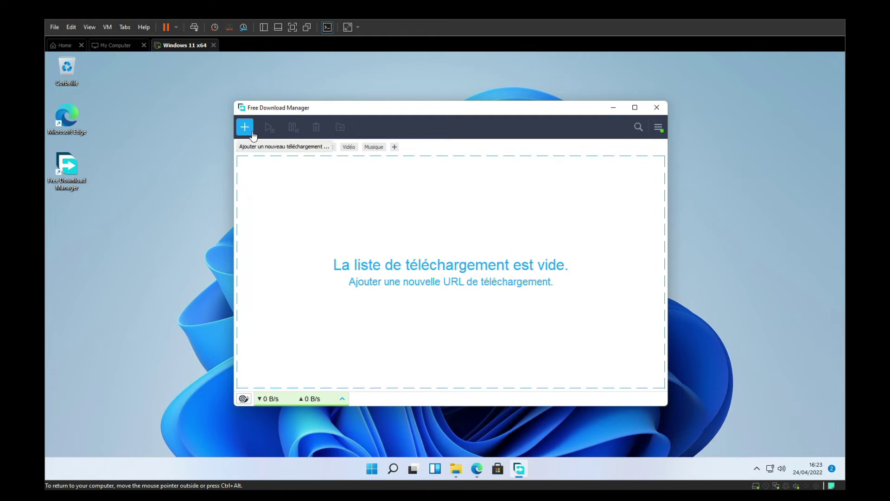
Step: Switch back to Microsoft Edge, search for "chrome" in a new tab and download the Google Chrome installer
{"action": "left_click", "coordinate": [479, 469]}
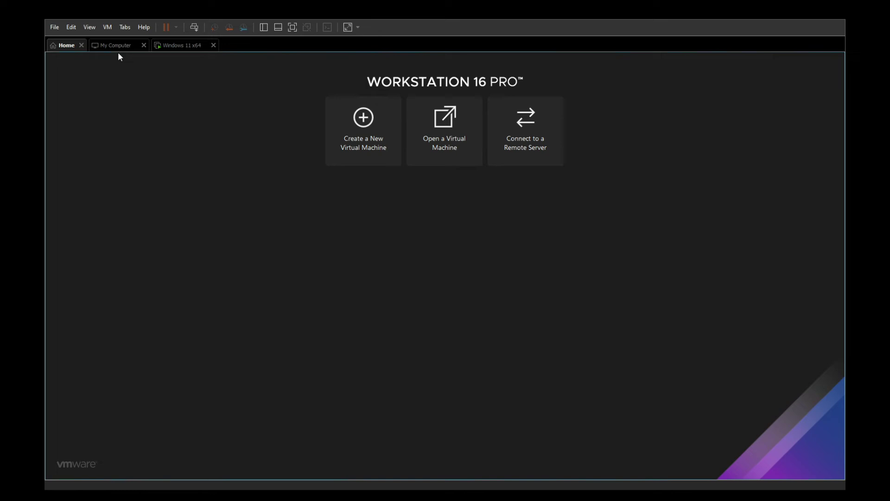
{"action": "left_click", "coordinate": [188, 46]}
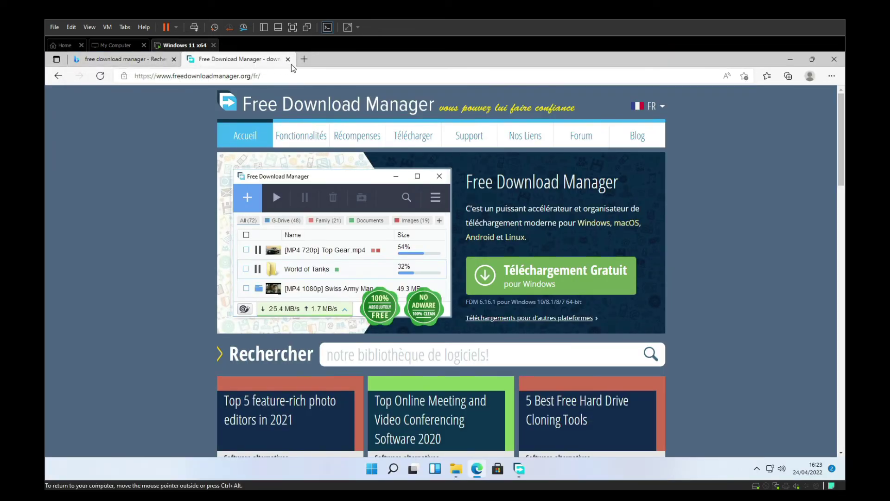
{"action": "left_click", "coordinate": [304, 59]}
{"action": "left_click", "coordinate": [174, 74]}
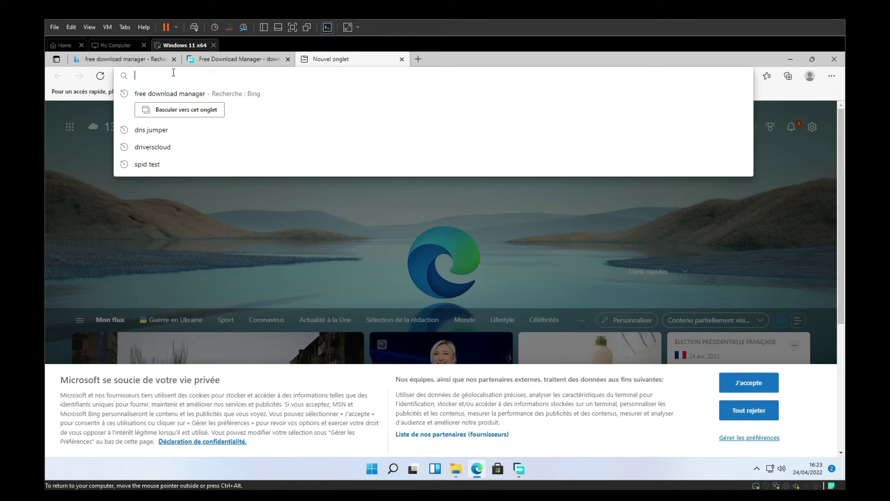
{"action": "type", "text": "chrome"}
{"action": "key", "text": "Return"}
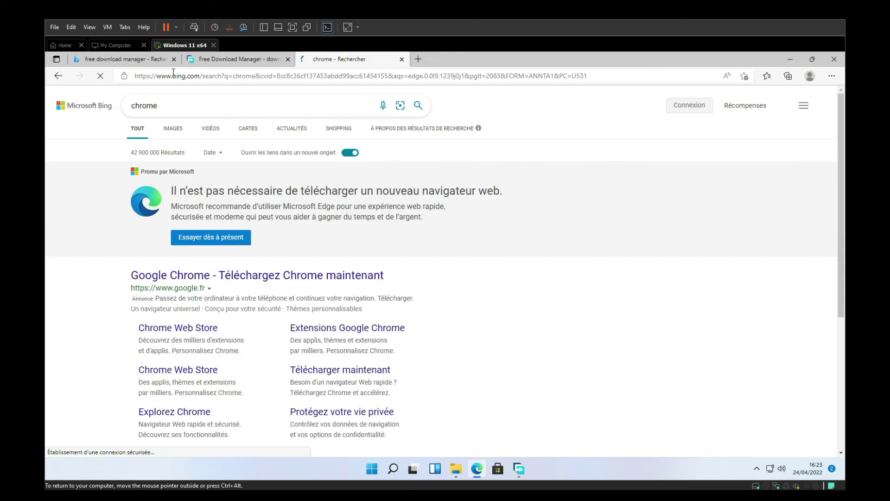
{"action": "left_click", "coordinate": [340, 370]}
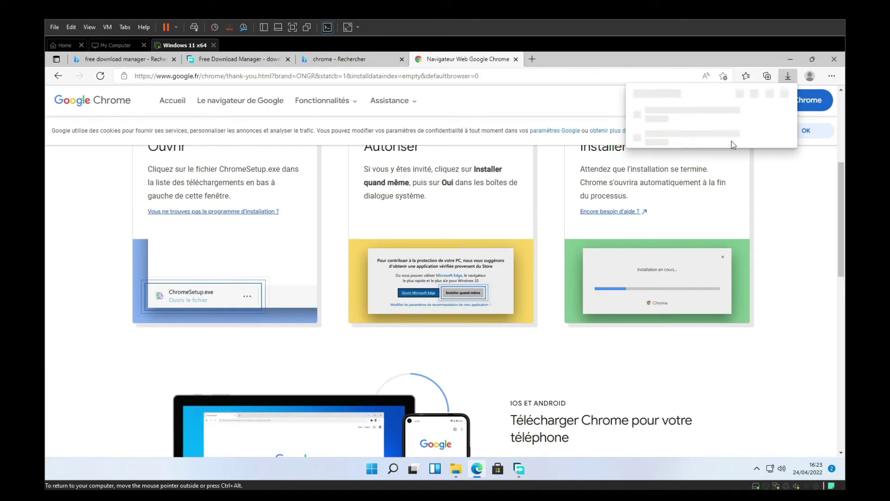
Step: Open the full downloads page, copy the download link of fdm_x64_setup.exe and remove the deleted DriversCloudx64_11_2_4_0.zip entry
{"action": "left_click", "coordinate": [770, 92]}
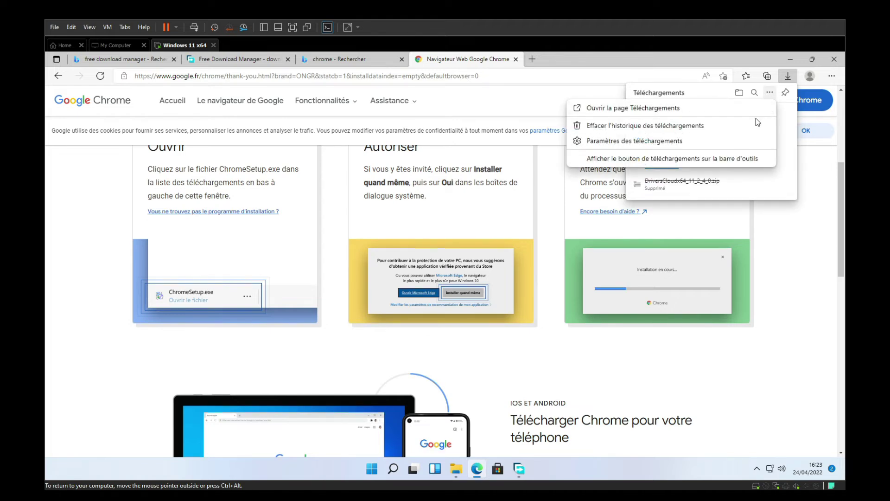
{"action": "left_click", "coordinate": [639, 109]}
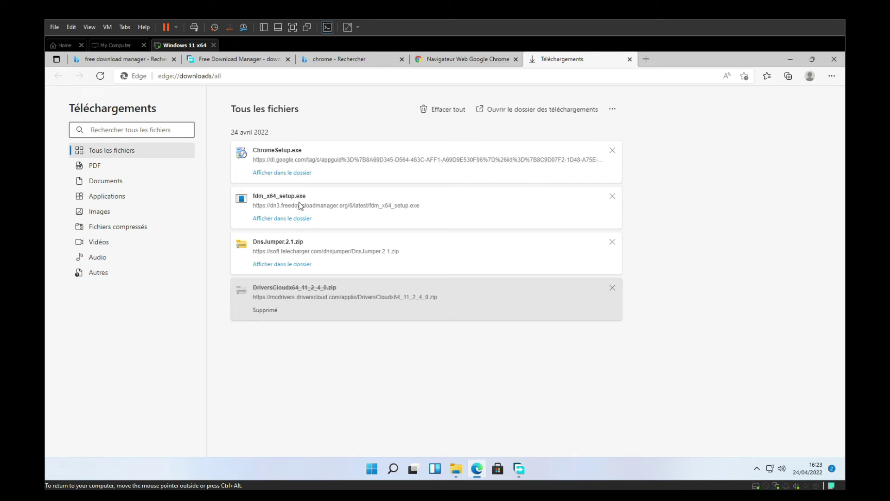
{"action": "right_click", "coordinate": [318, 206]}
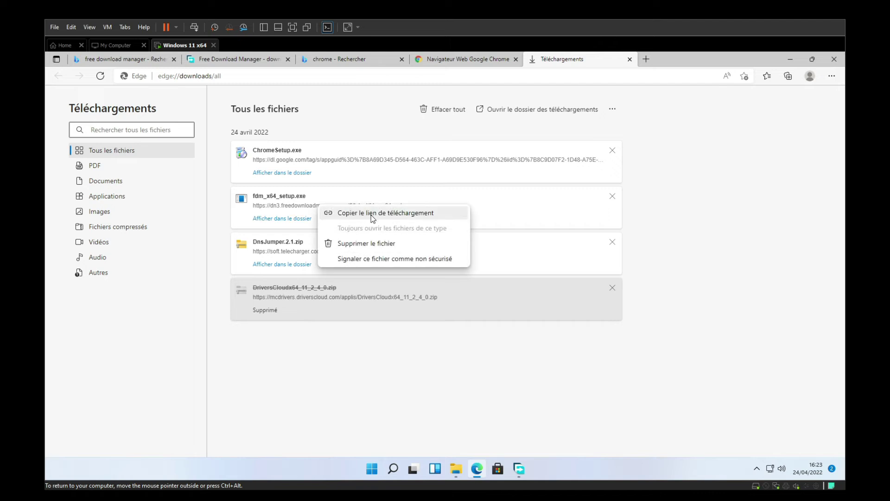
{"action": "left_click", "coordinate": [439, 217]}
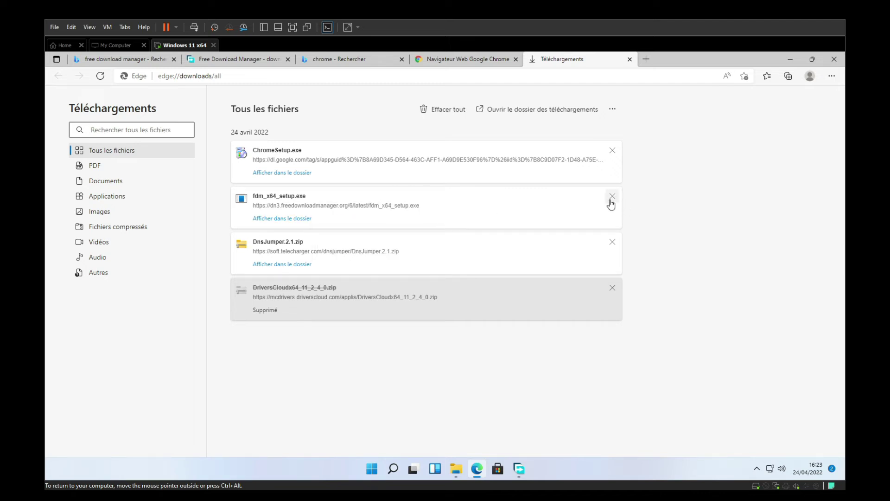
{"action": "left_click", "coordinate": [612, 288]}
Step: Switch to Free Download Manager and add a new download from the copied fdm_x64_setup.exe link
{"action": "left_click", "coordinate": [791, 59]}
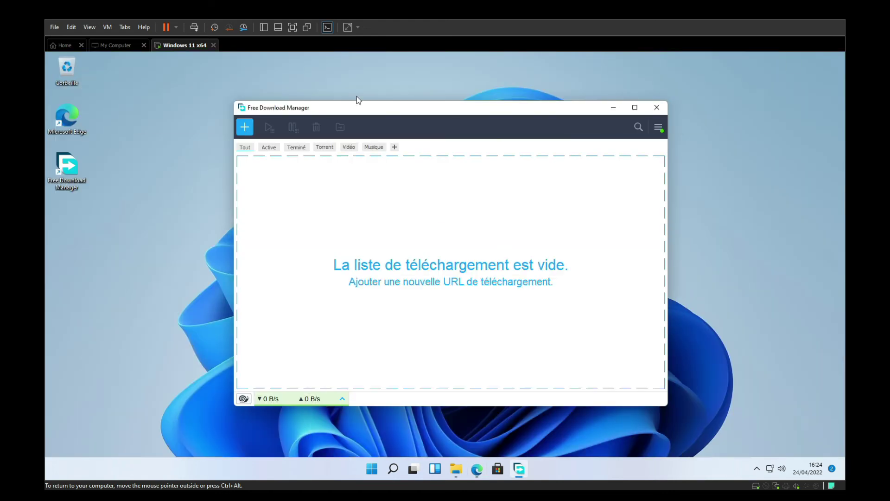
{"action": "left_click", "coordinate": [244, 127]}
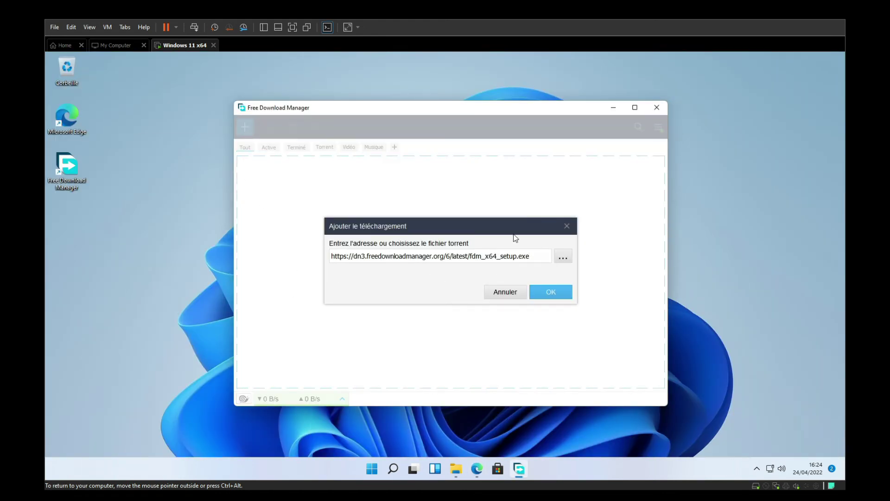
{"action": "left_click", "coordinate": [556, 296]}
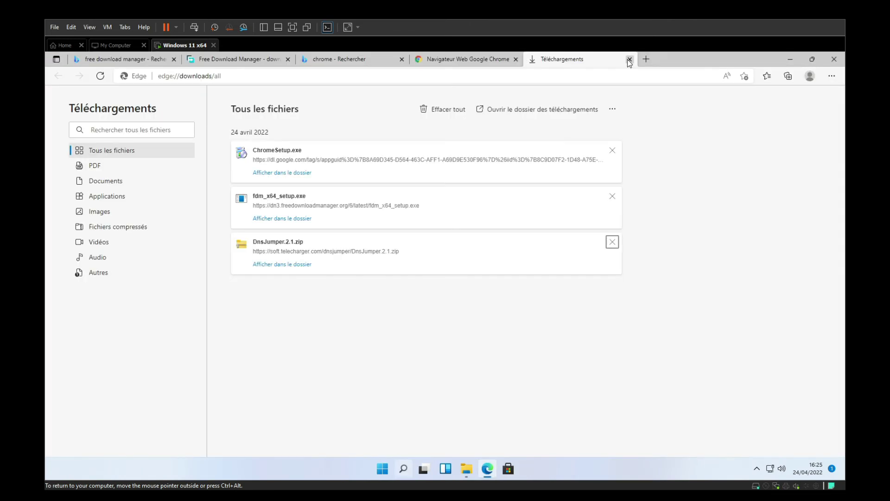
Step: Close the Téléchargements and Google Chrome tabs in Microsoft Edge and open a new blank tab
{"action": "left_click", "coordinate": [626, 58]}
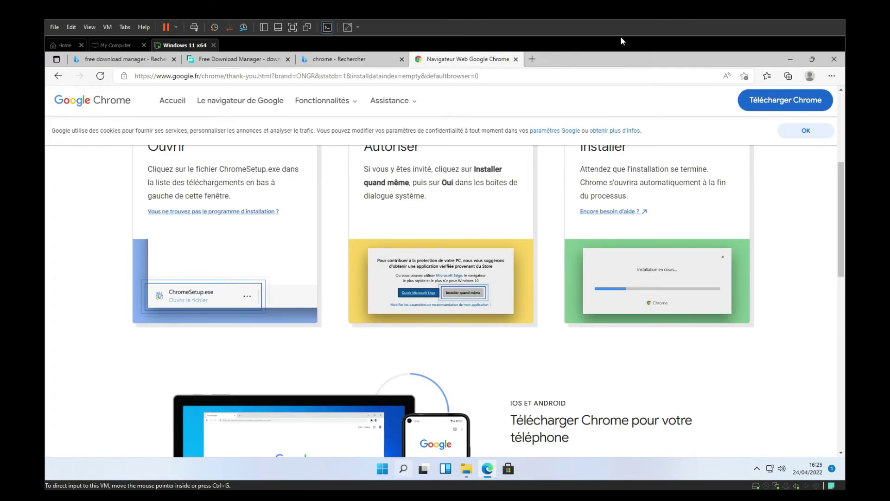
{"action": "left_click", "coordinate": [640, 59]}
{"action": "left_click", "coordinate": [516, 58]}
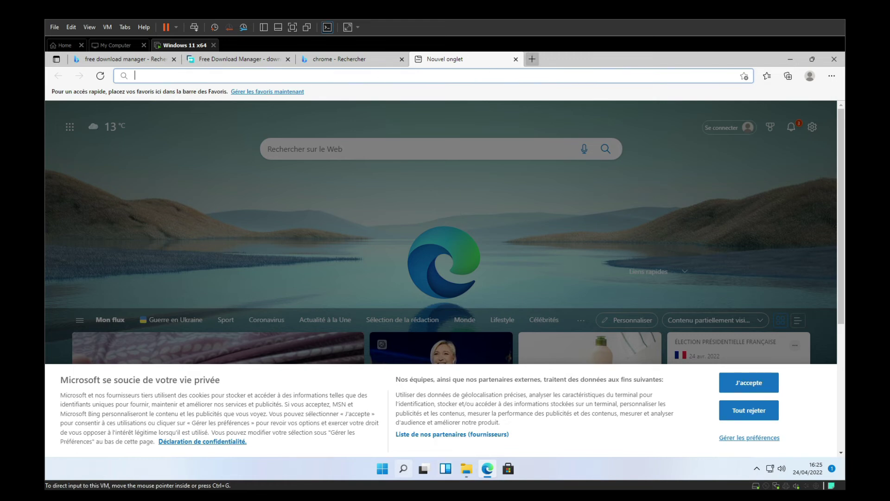
Step: Search the web for "speedyfox" in the new tab
{"action": "double_click", "coordinate": [339, 19]}
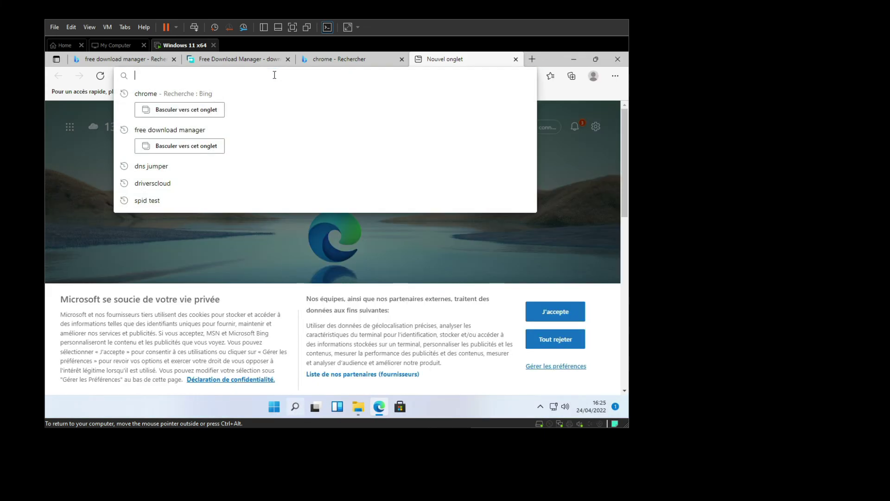
{"action": "left_click", "coordinate": [274, 74]}
{"action": "type", "text": "s"}
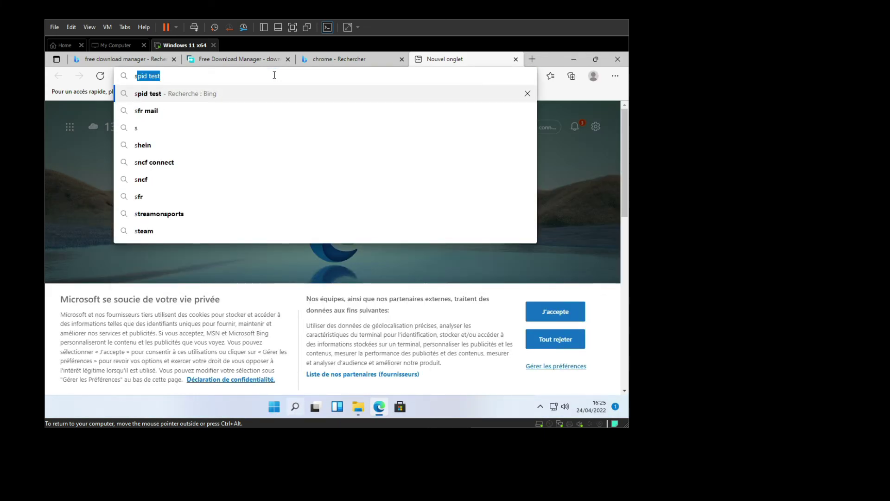
{"action": "type", "text": "pee"}
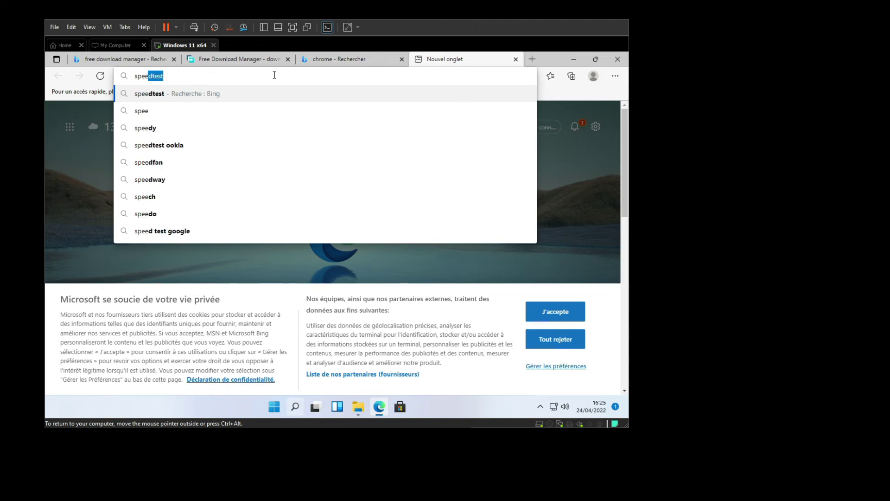
{"action": "type", "text": "d"}
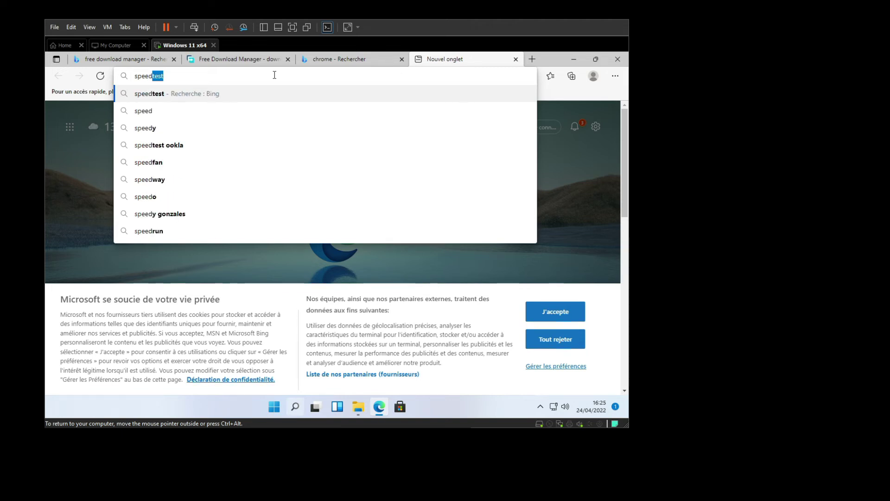
{"action": "type", "text": "yf"}
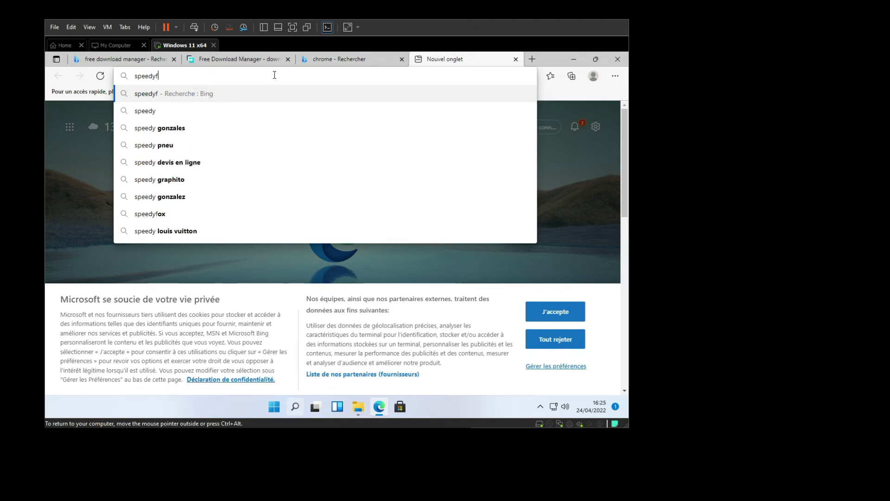
{"action": "type", "text": "ox"}
{"action": "key", "text": "Return"}
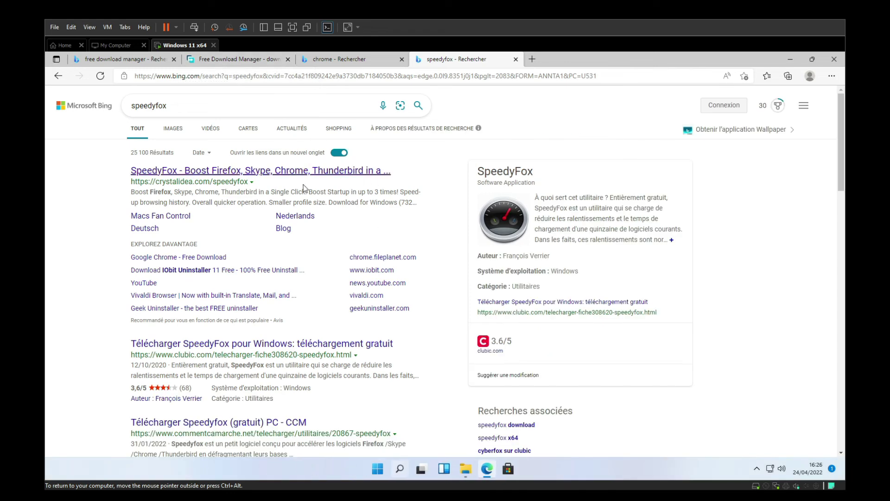
Step: Open the crystalidea.com SpeedyFox page from the search results, accept its privacy notice and download the Windows version
{"action": "left_click", "coordinate": [319, 175]}
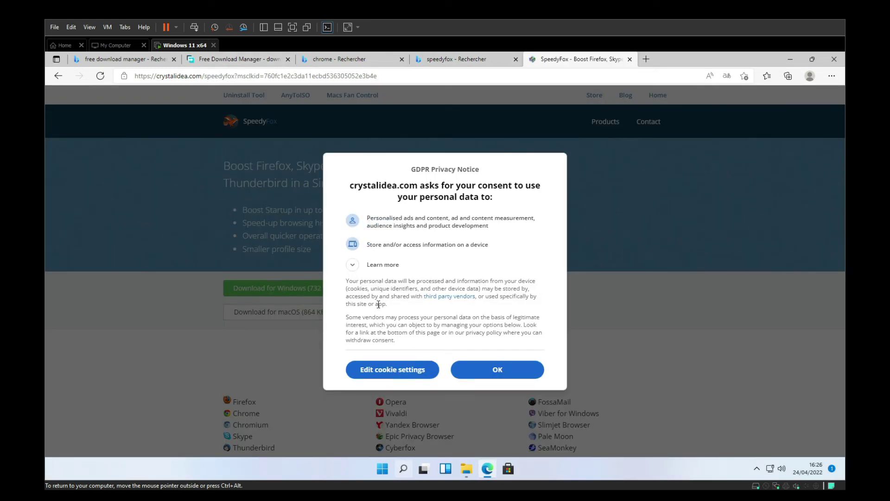
{"action": "left_click", "coordinate": [503, 369]}
{"action": "left_click", "coordinate": [292, 291]}
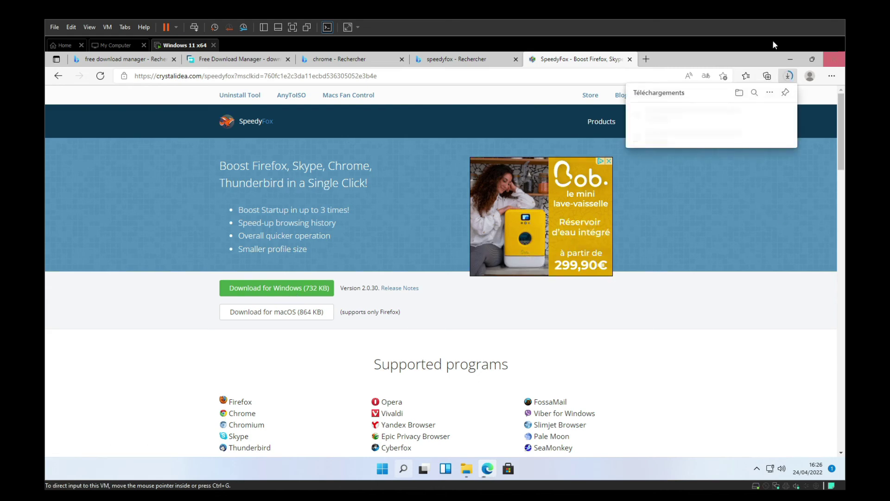
Step: Open the downloaded speedyfox.zip, copy the speedyfox application onto the desktop and close the archive window
{"action": "left_click", "coordinate": [661, 118]}
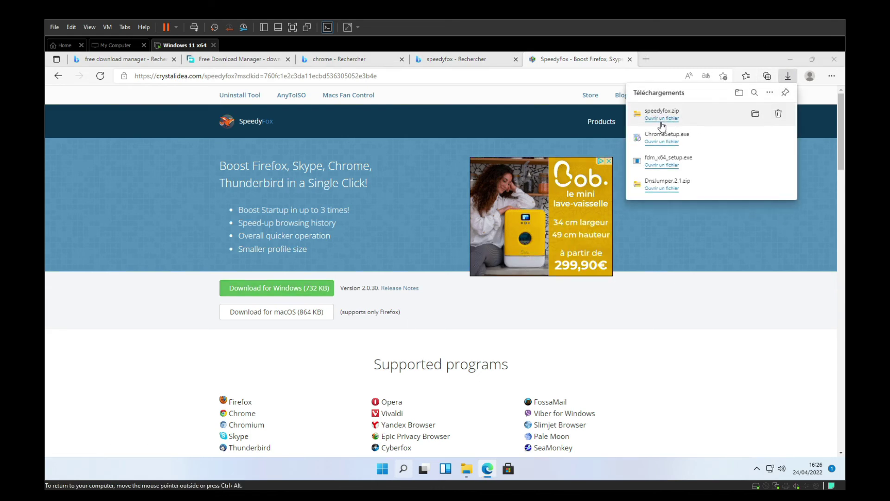
{"action": "left_click", "coordinate": [813, 59]}
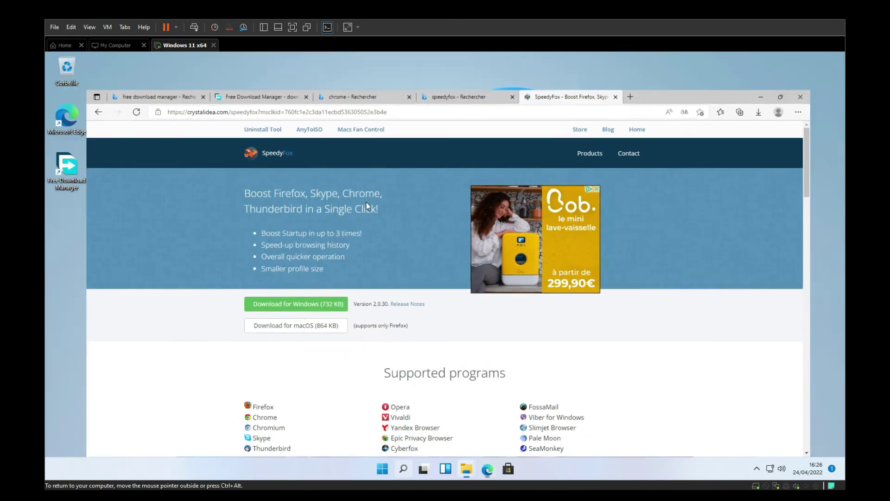
{"action": "left_click", "coordinate": [631, 93]}
{"action": "left_click_drag", "start_coordinate": [321, 230], "coordinate": [77, 252]}
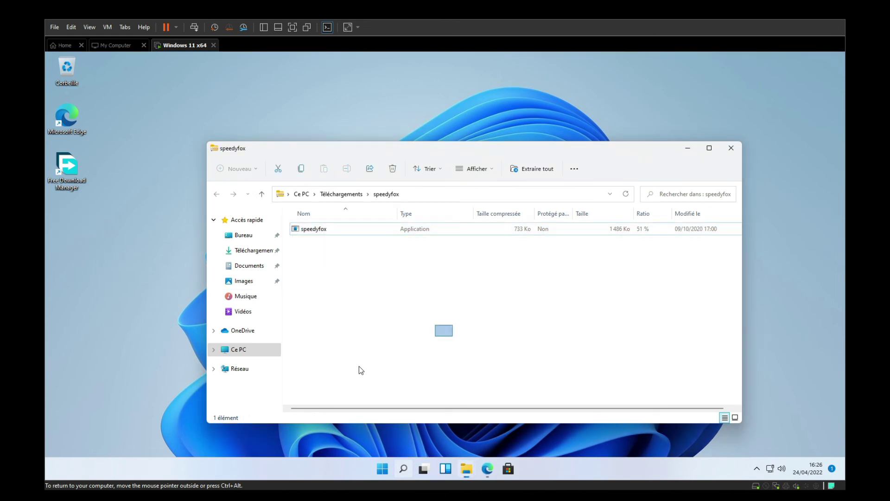
{"action": "left_click", "coordinate": [731, 148]}
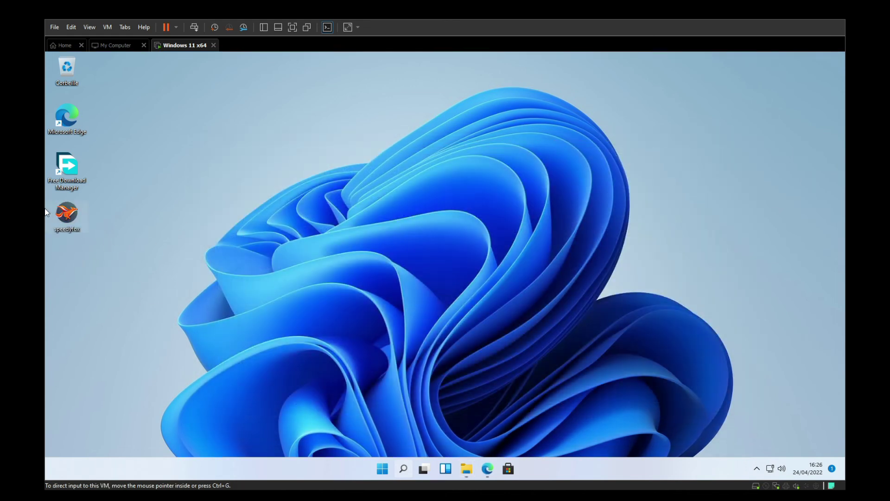
Step: Move the speedyfox icon away from the other desktop icons, launch it and check the options for the Microsoft Edge profile
{"action": "left_click_drag", "start_coordinate": [67, 212], "coordinate": [200, 214]}
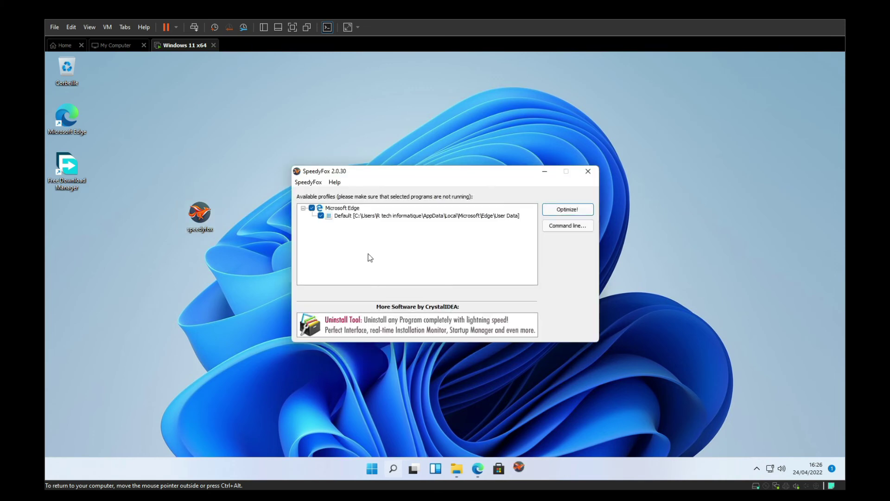
{"action": "right_click", "coordinate": [333, 210]}
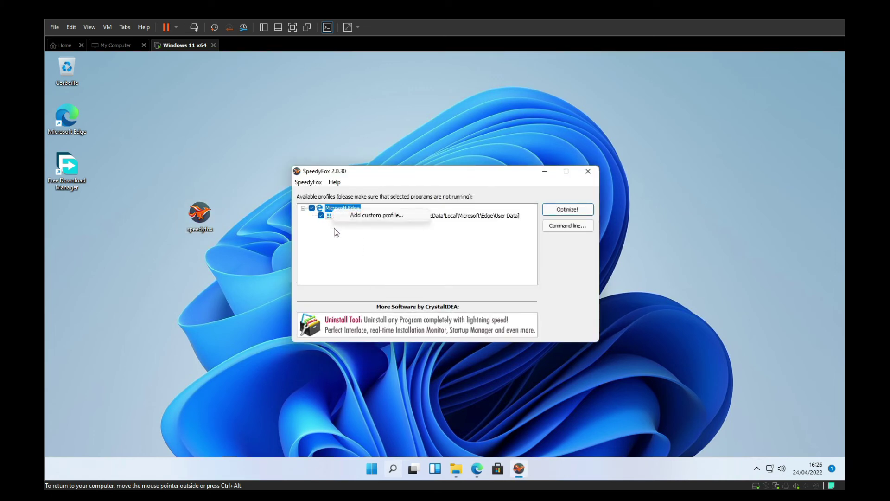
{"action": "left_click", "coordinate": [384, 237]}
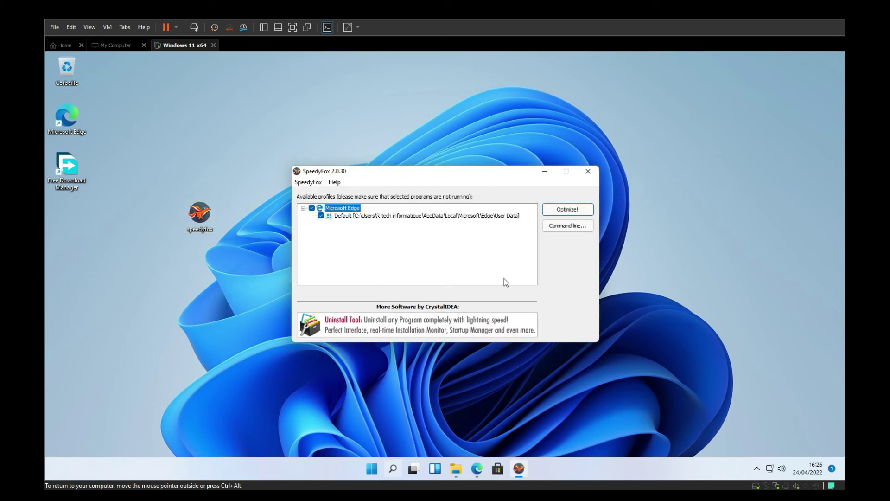
{"action": "left_click", "coordinate": [308, 183]}
{"action": "left_click", "coordinate": [417, 204]}
Step: Start optimizing the Microsoft Edge profile, review the listed running processes and retry the optimization
{"action": "left_click", "coordinate": [573, 212]}
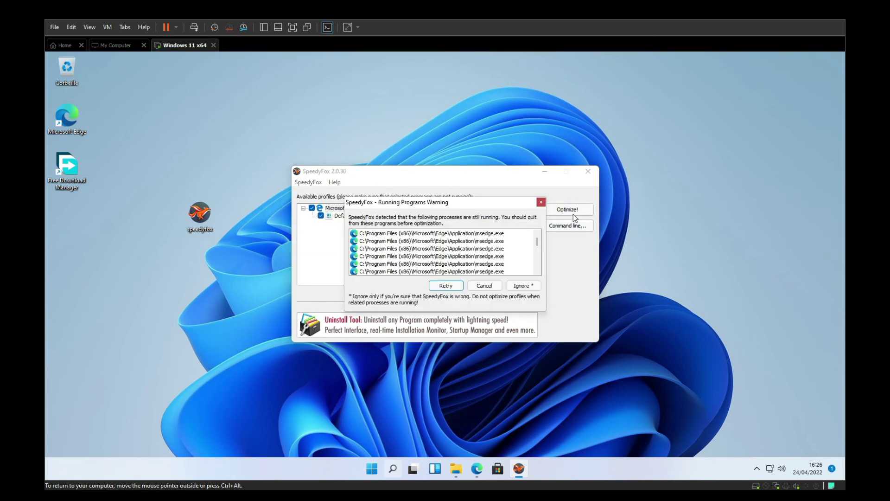
{"action": "scroll", "coordinate": [432, 256], "scroll_direction": "down", "scroll_amount": 3}
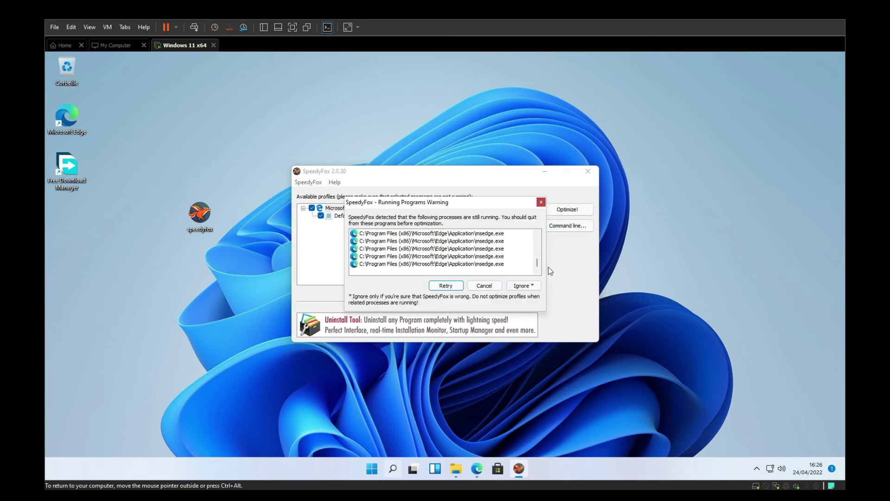
{"action": "left_click_drag", "start_coordinate": [537, 267], "coordinate": [541, 242]}
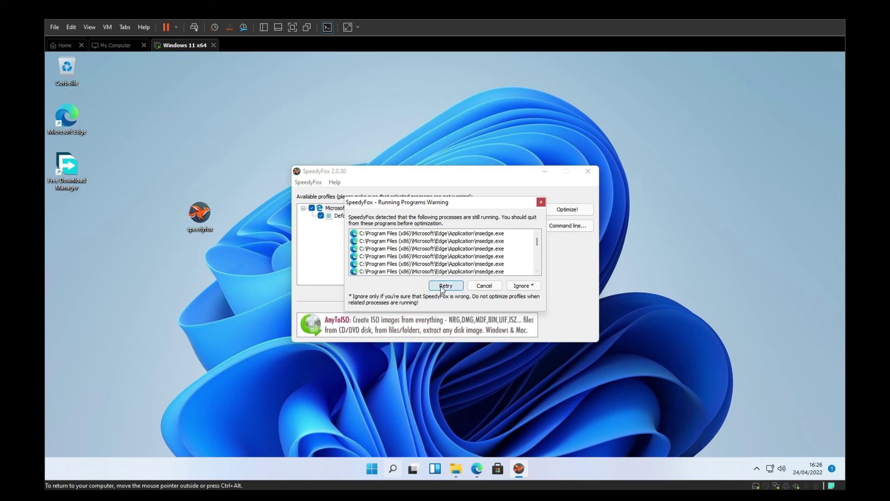
{"action": "left_click", "coordinate": [446, 286]}
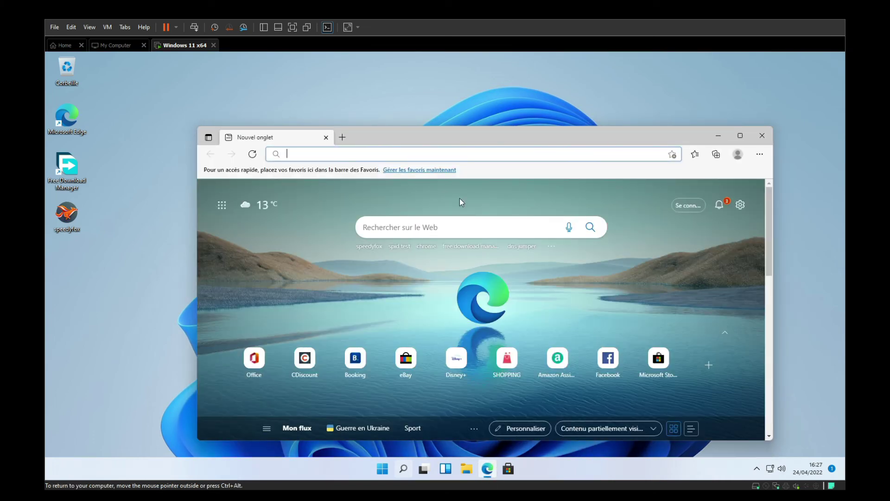
Step: Search the web for "spid test" from the browser's recent searches and examine the speed test's upload, download and ping results
{"action": "left_click", "coordinate": [462, 153]}
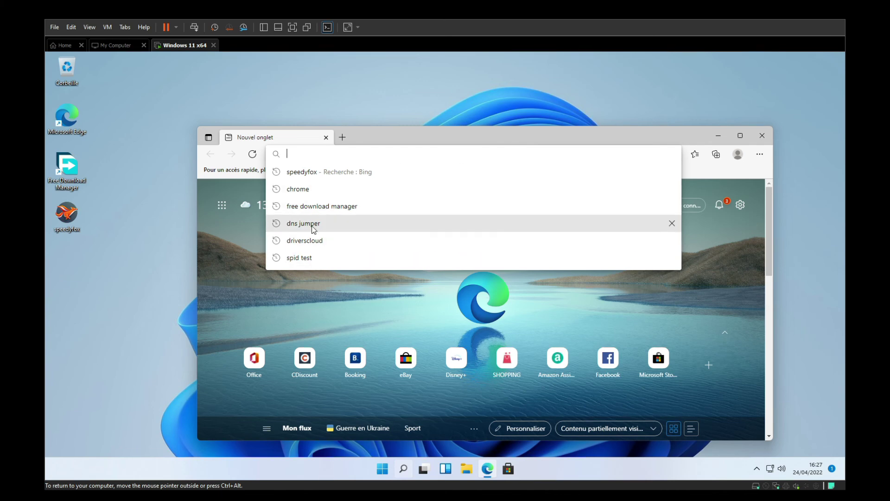
{"action": "left_click", "coordinate": [314, 258]}
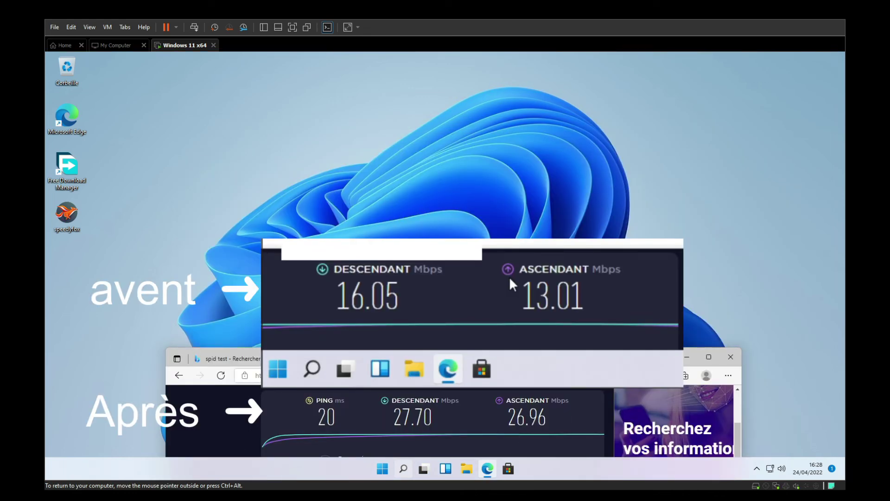
{"action": "double_click", "coordinate": [527, 417]}
{"action": "left_click", "coordinate": [526, 417]}
{"action": "double_click", "coordinate": [527, 417]}
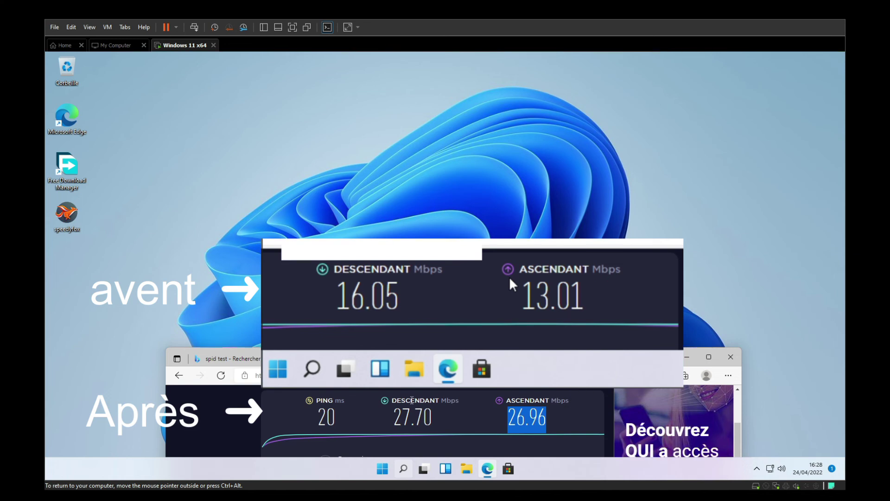
{"action": "left_click", "coordinate": [436, 403]}
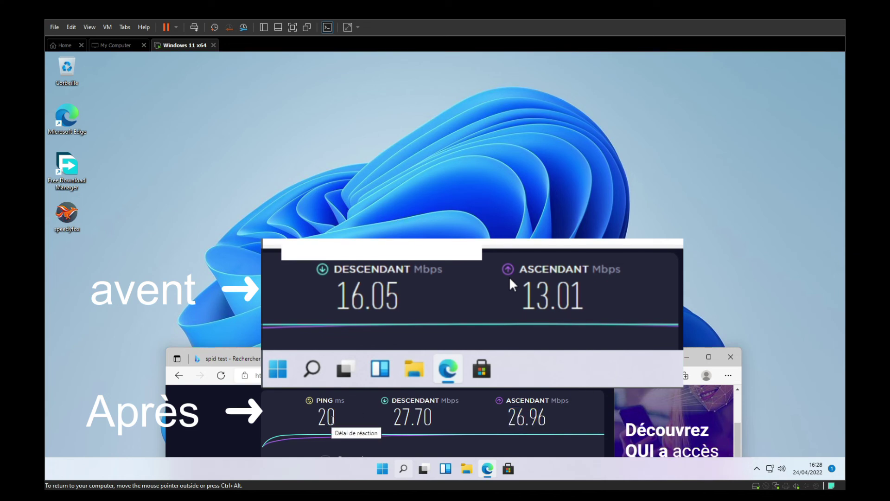
{"action": "double_click", "coordinate": [326, 417]}
{"action": "left_click", "coordinate": [352, 429]}
{"action": "double_click", "coordinate": [325, 421]}
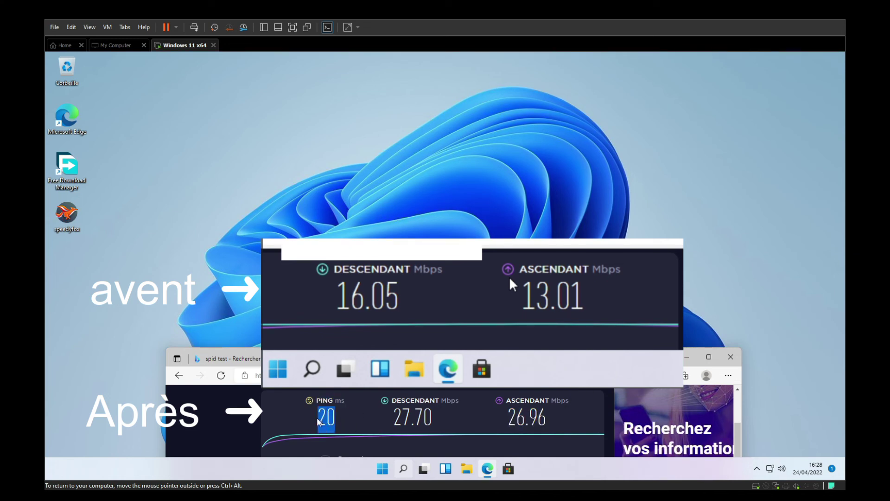
{"action": "left_click", "coordinate": [318, 425]}
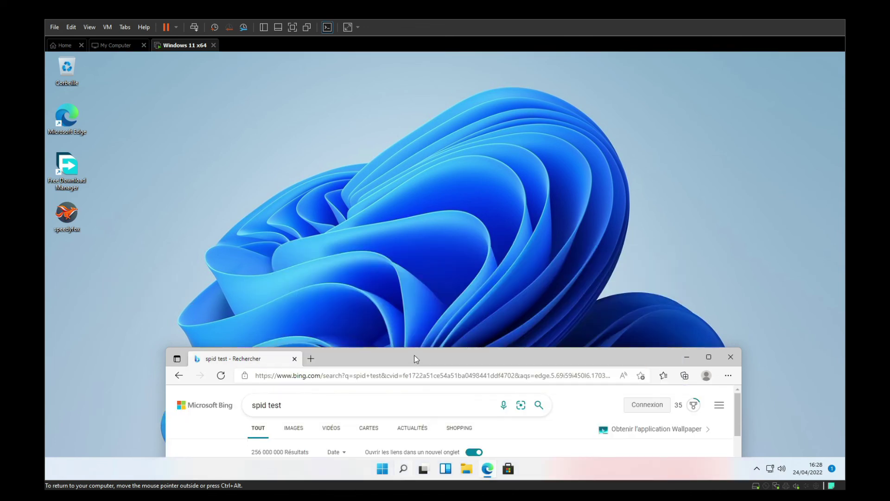
Step: Move the Edge window up, replace the spid test tab with a new tab and close the browser
{"action": "left_click_drag", "start_coordinate": [413, 356], "coordinate": [415, 119]}
{"action": "left_click", "coordinate": [310, 116]}
{"action": "left_click", "coordinate": [294, 116]}
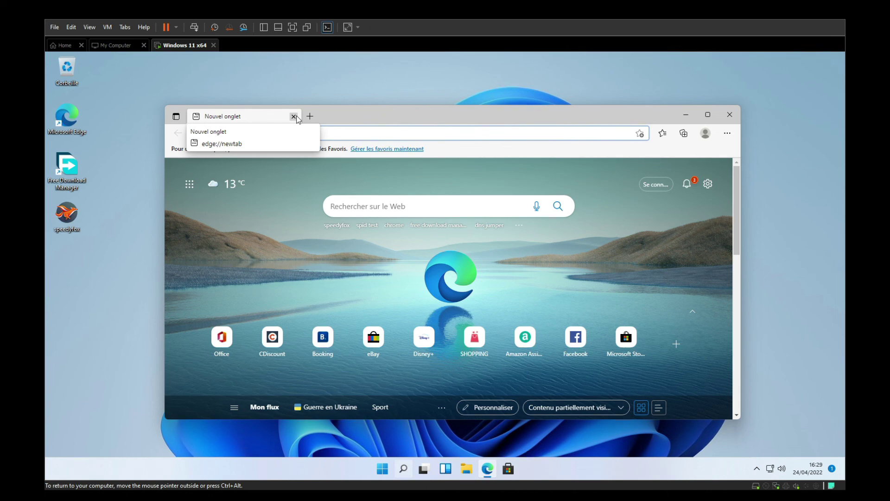
{"action": "left_click", "coordinate": [295, 116]}
Step: Move the Free Download Manager and speedyfox icons together to the upper-right corner of the desktop
{"action": "left_click_drag", "start_coordinate": [109, 265], "coordinate": [422, 213]}
{"action": "left_click_drag", "start_coordinate": [490, 358], "coordinate": [468, 303]}
{"action": "left_click_drag", "start_coordinate": [448, 263], "coordinate": [832, 64]}
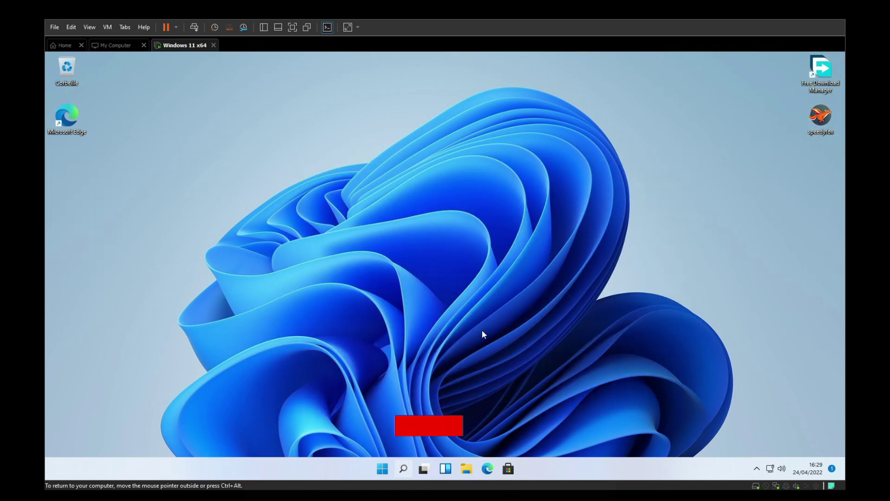